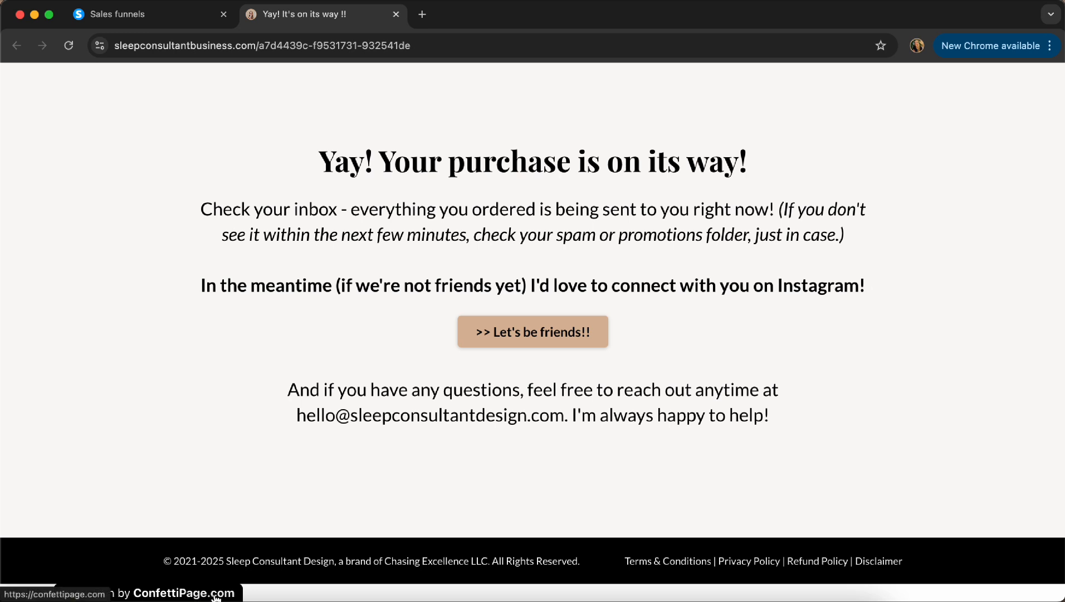
Open ConfettiPage.com from the thank-you page's watermark link and start a new confetti animation, skipping the page URL
click(216, 595)
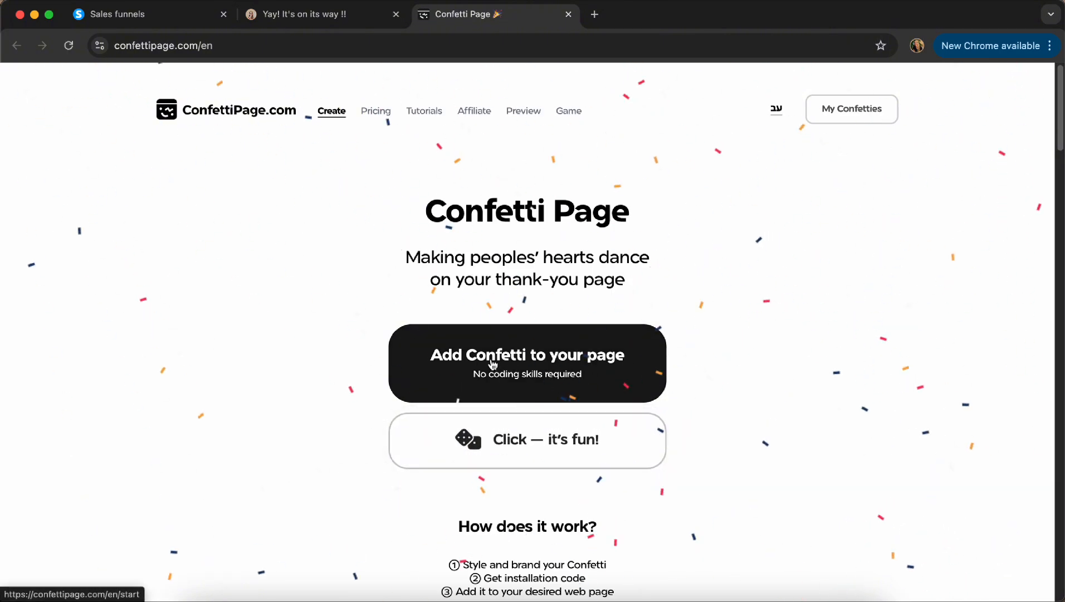
click(492, 365)
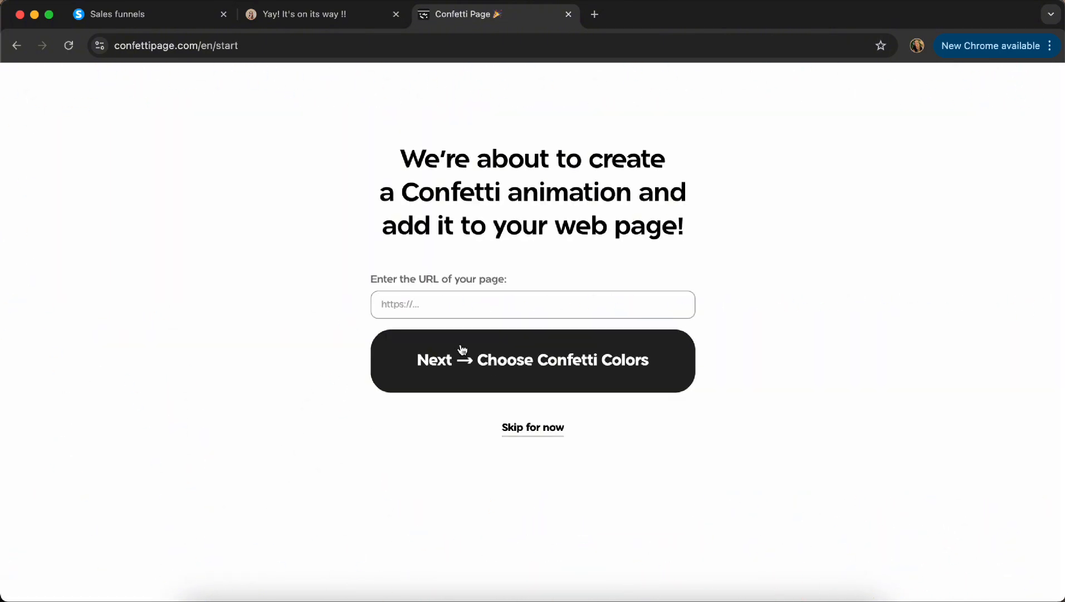
click(424, 304)
click(541, 434)
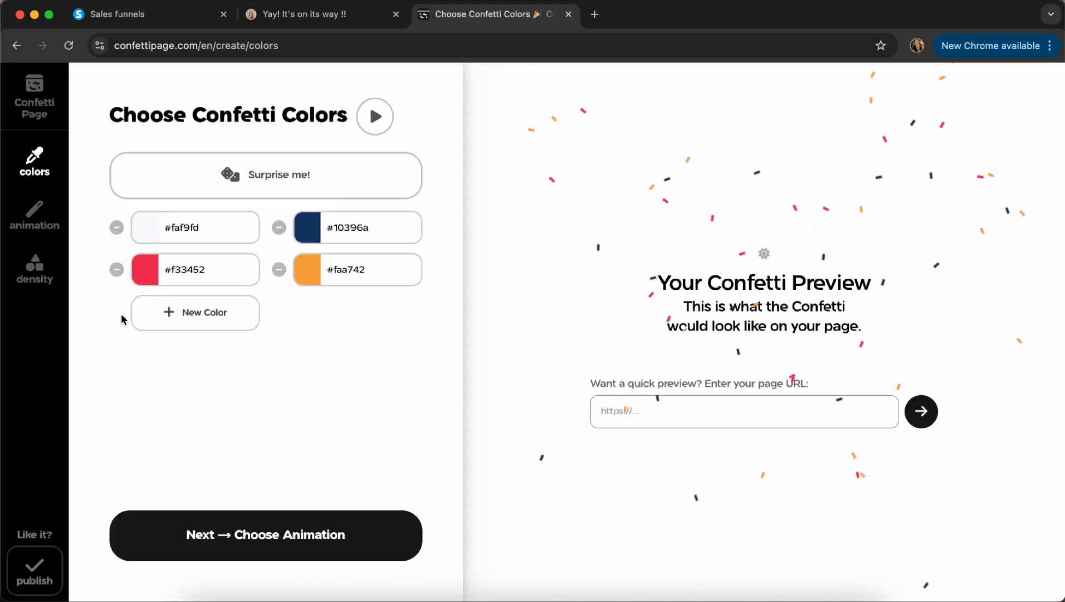
Keep the default confetti colors and choose the Fireworks animation style with the Many amount
click(301, 535)
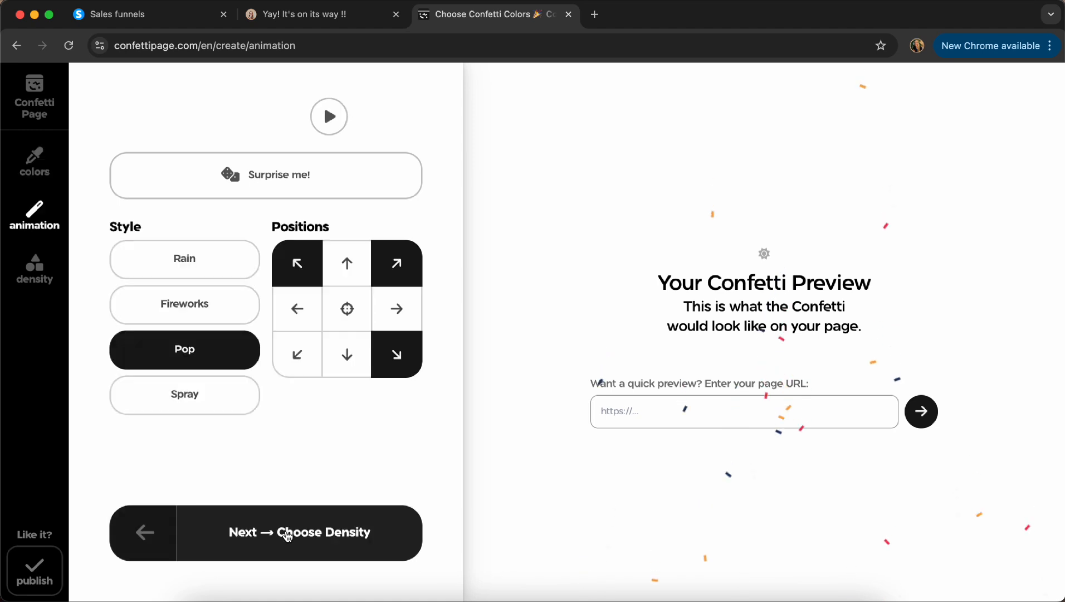
click(209, 264)
click(197, 310)
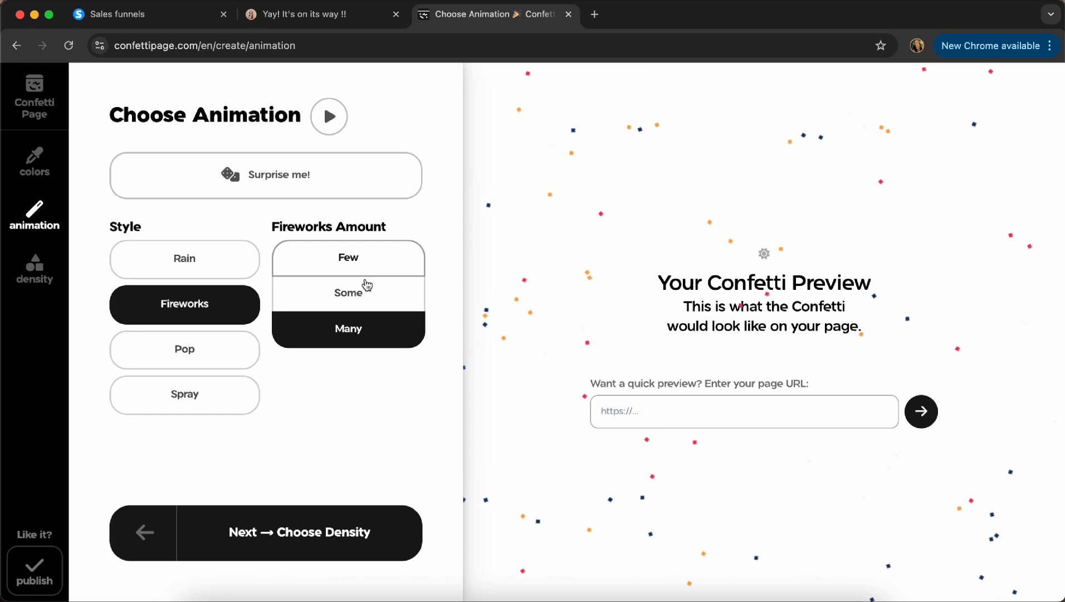
click(316, 533)
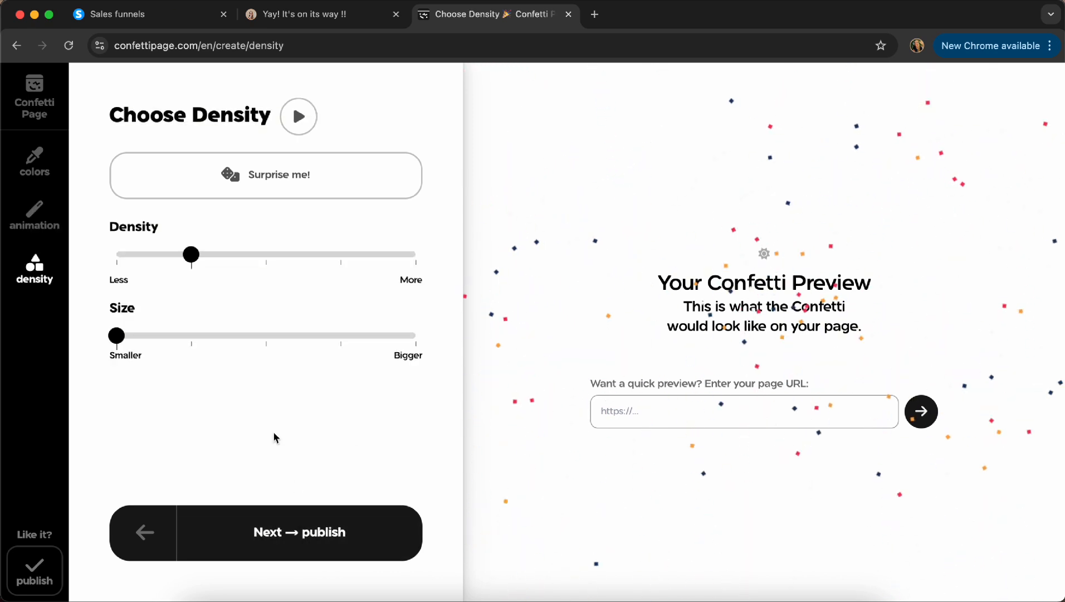
Set the confetti density to the middle notch and the size to the second notch, and request the free confetti code
drag(191, 254, 283, 255)
drag(114, 342, 214, 345)
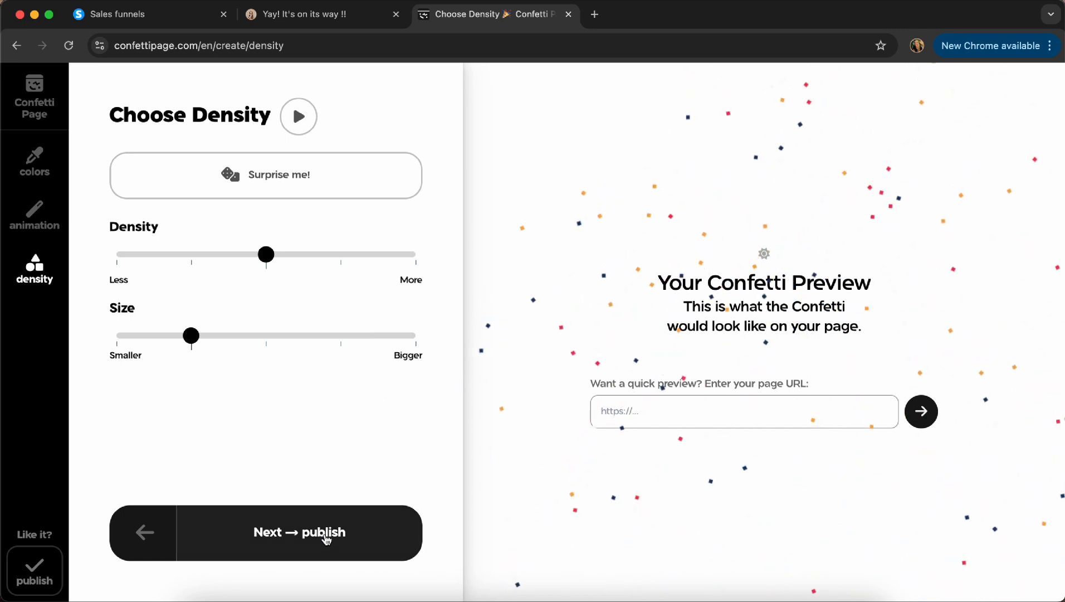
click(326, 536)
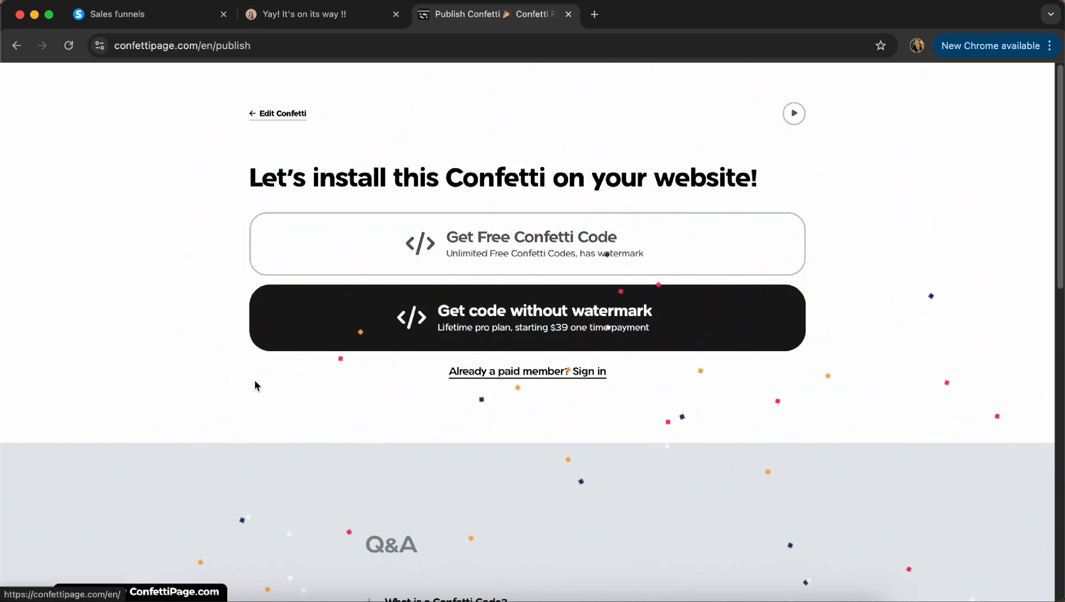
click(546, 247)
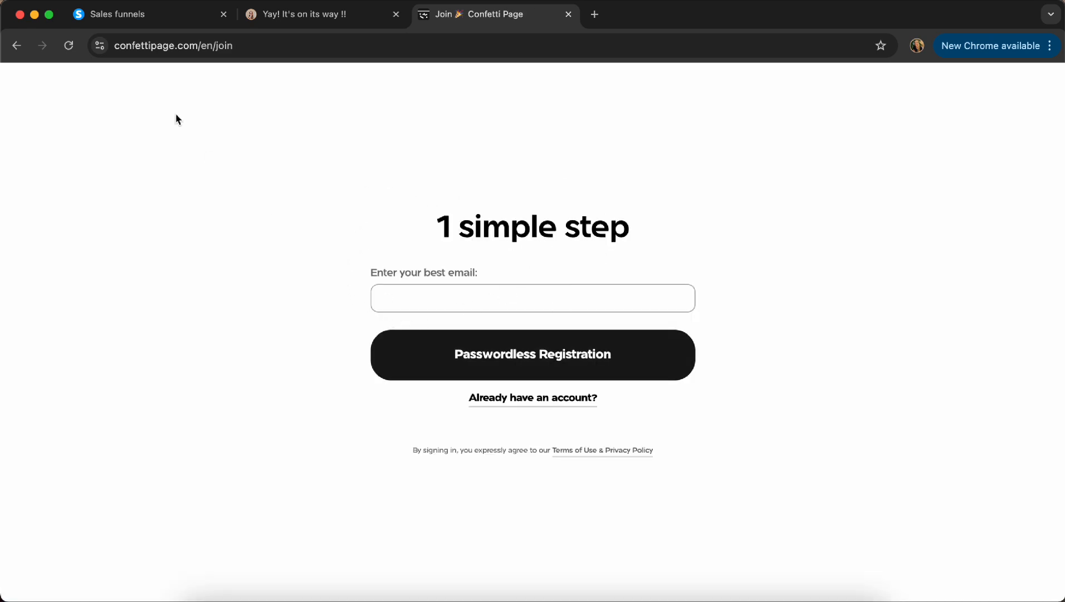
Switch to systeme.io, open the Thank You! page in the editor and locate the Raw HTML element among the available elements
click(142, 13)
click(914, 329)
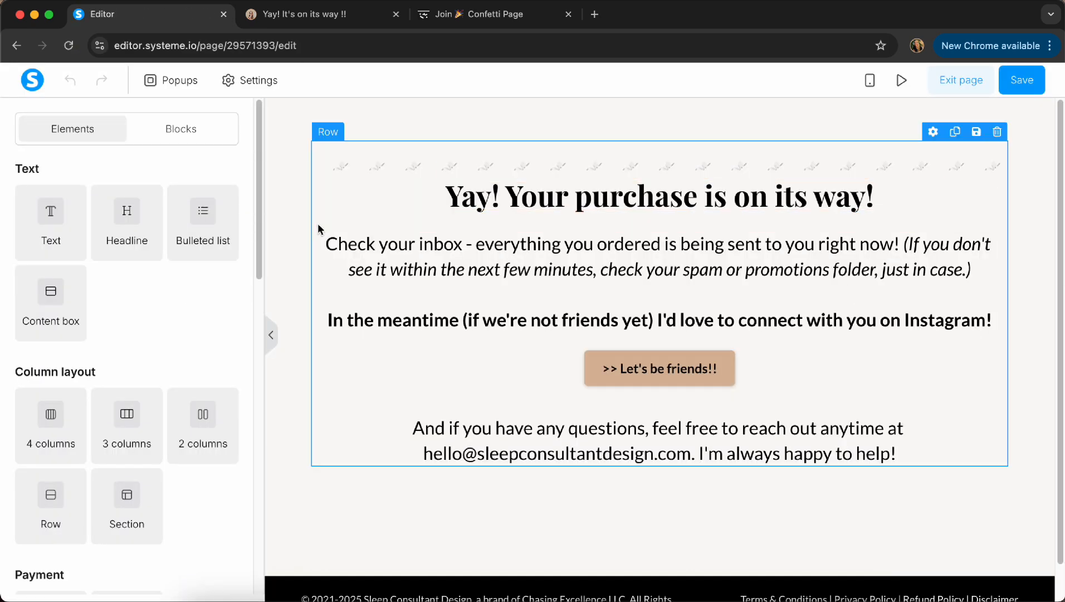
scroll(196, 344, down, 10)
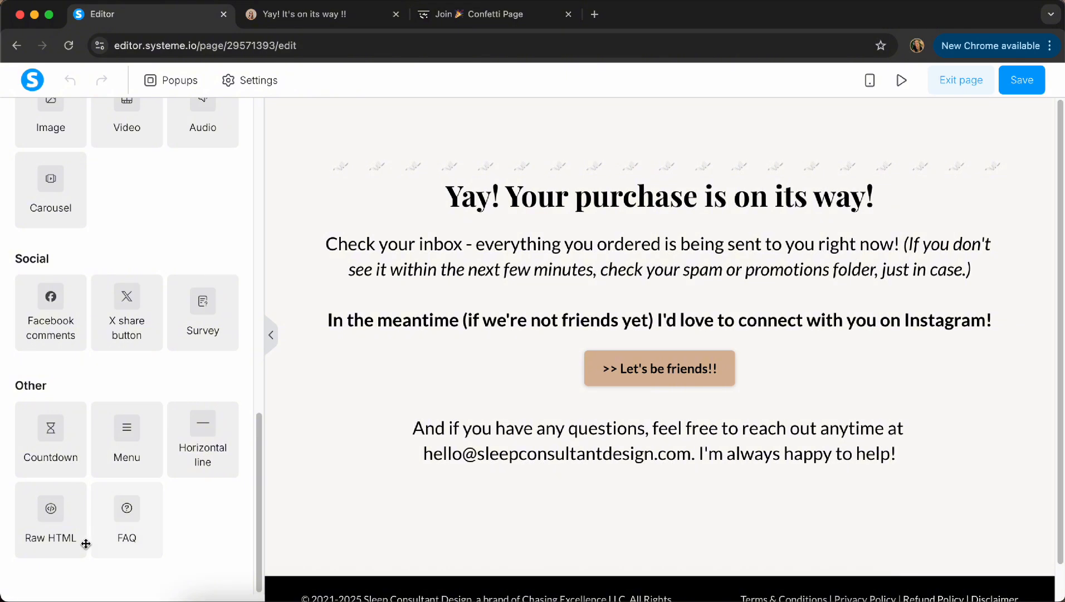
drag(54, 521, 21, 529)
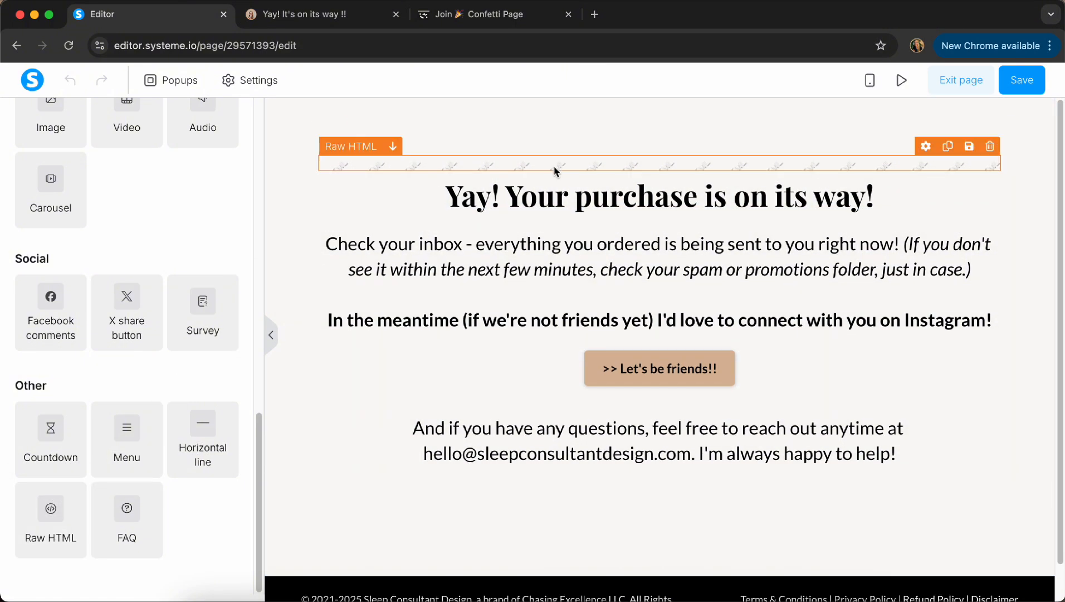
View the code of the Raw HTML element above the headline and close it without changes
click(558, 172)
click(40, 273)
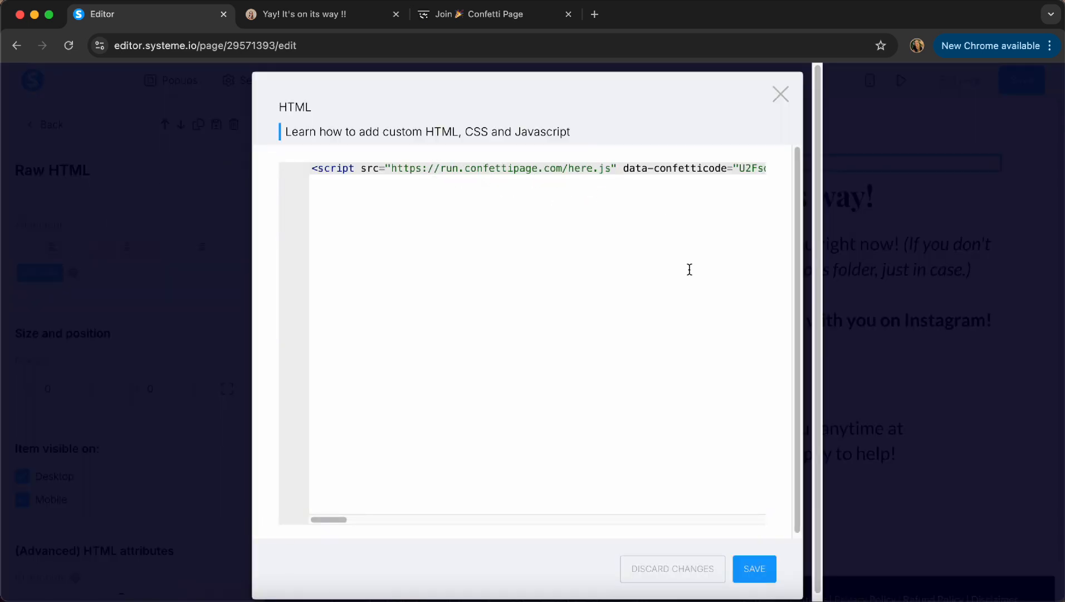
click(780, 95)
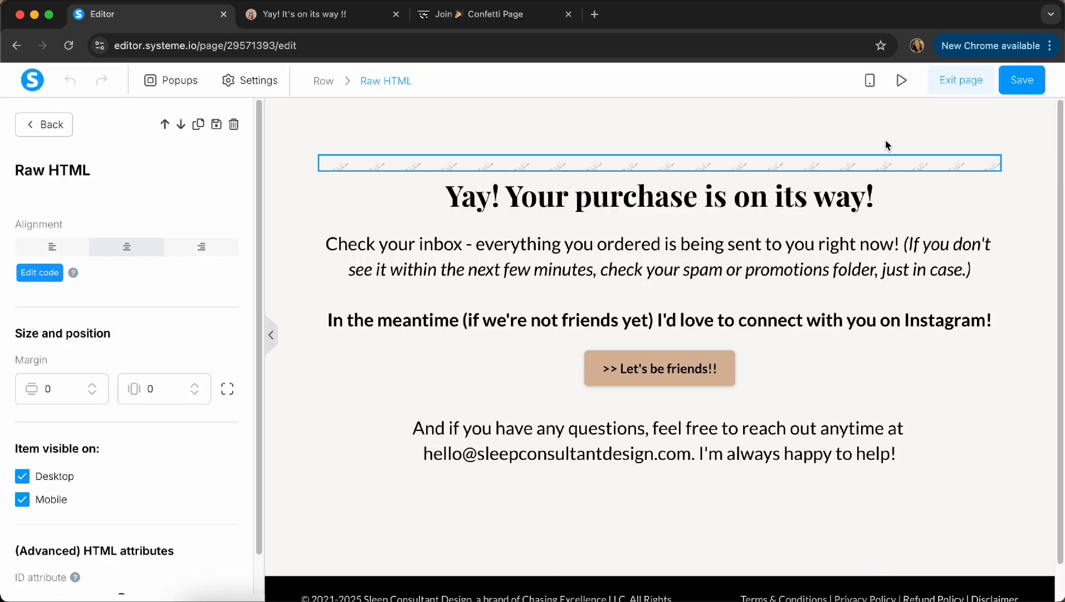
Preview the thank-you page in a new tab, then return to the editor and exit the page
click(901, 81)
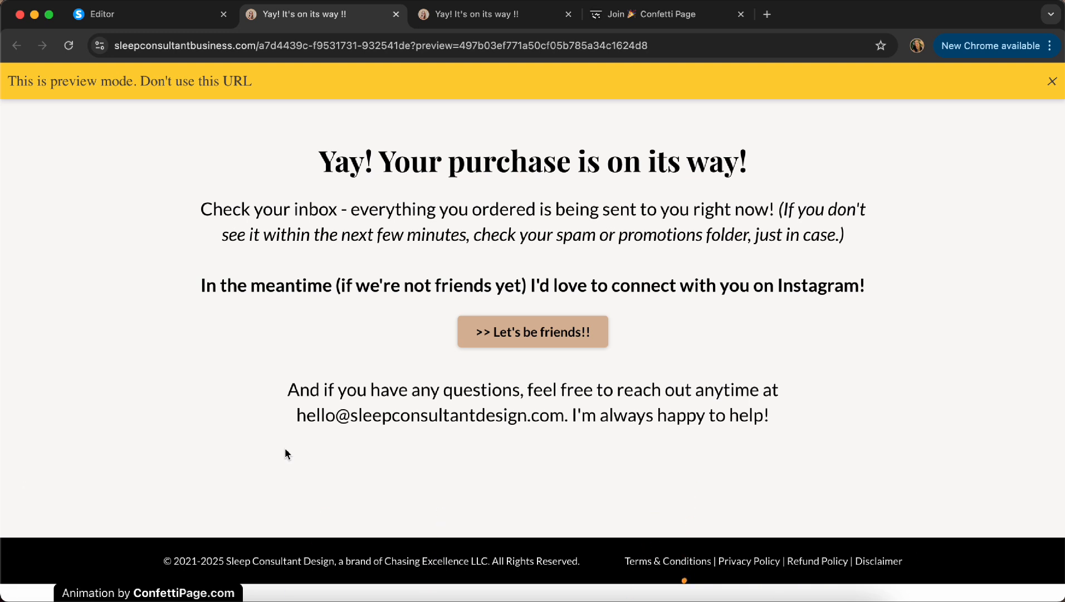
click(138, 17)
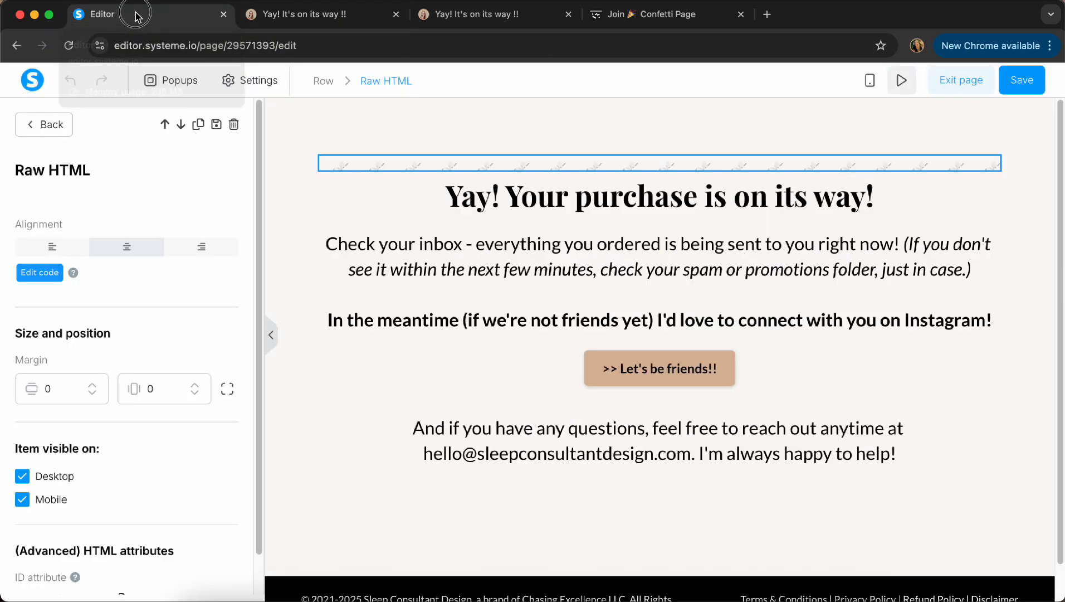
click(963, 80)
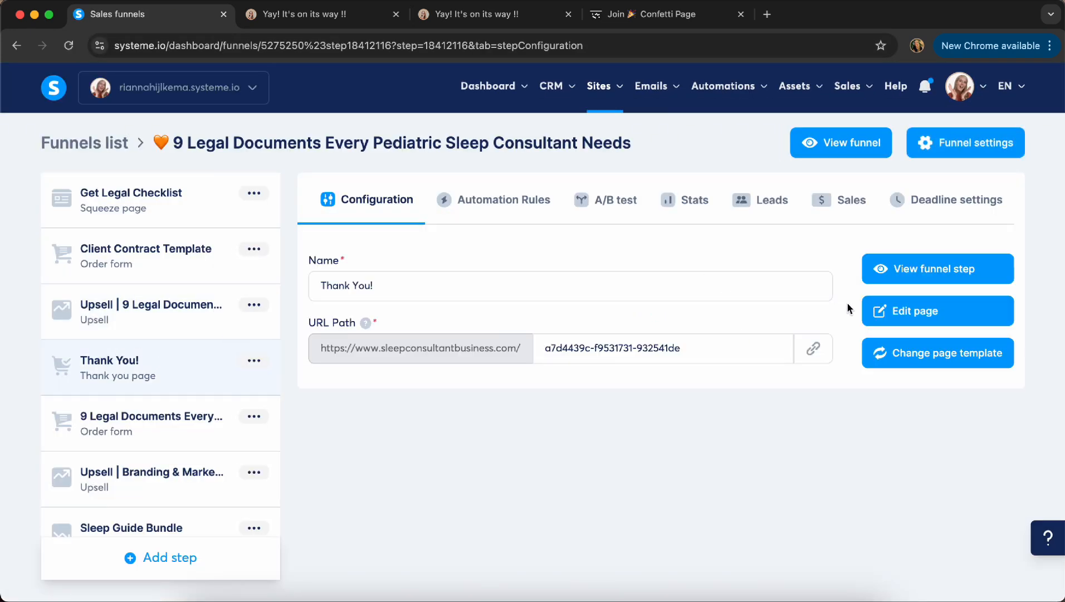
click(885, 316)
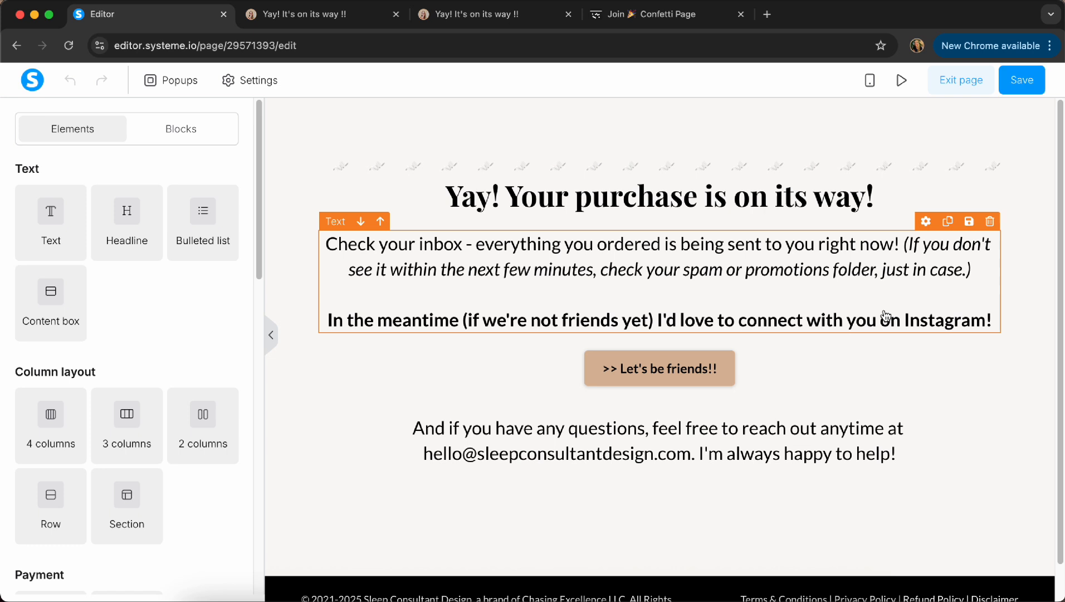
click(563, 205)
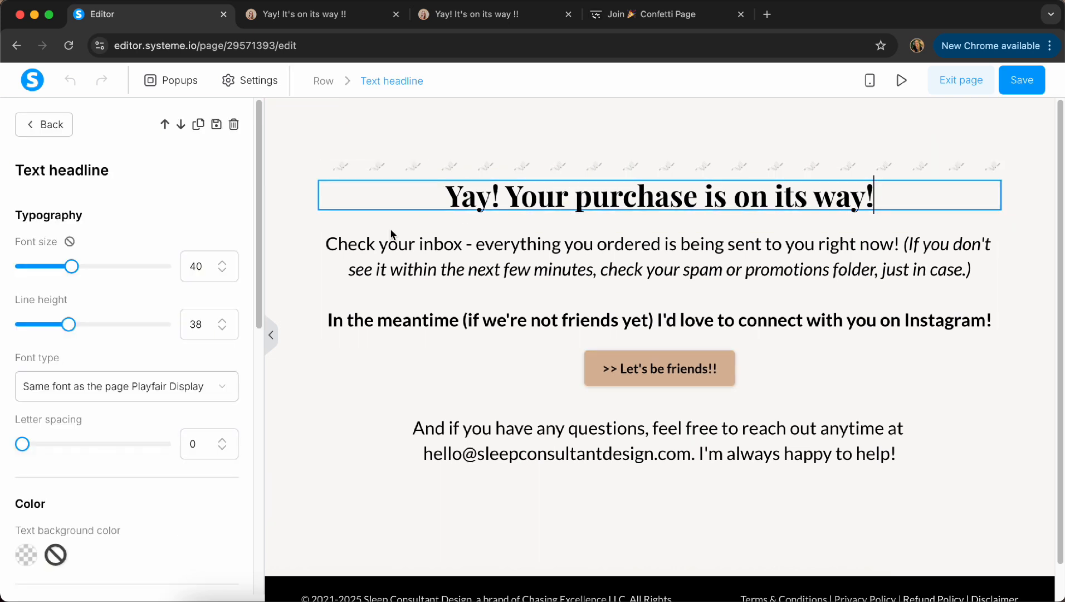
click(970, 89)
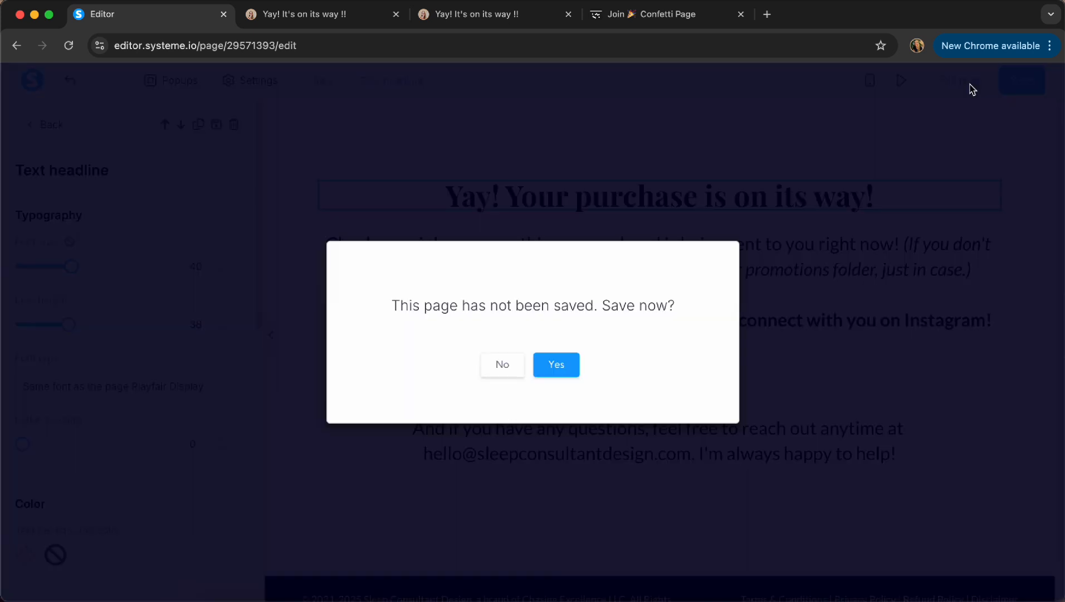
click(511, 363)
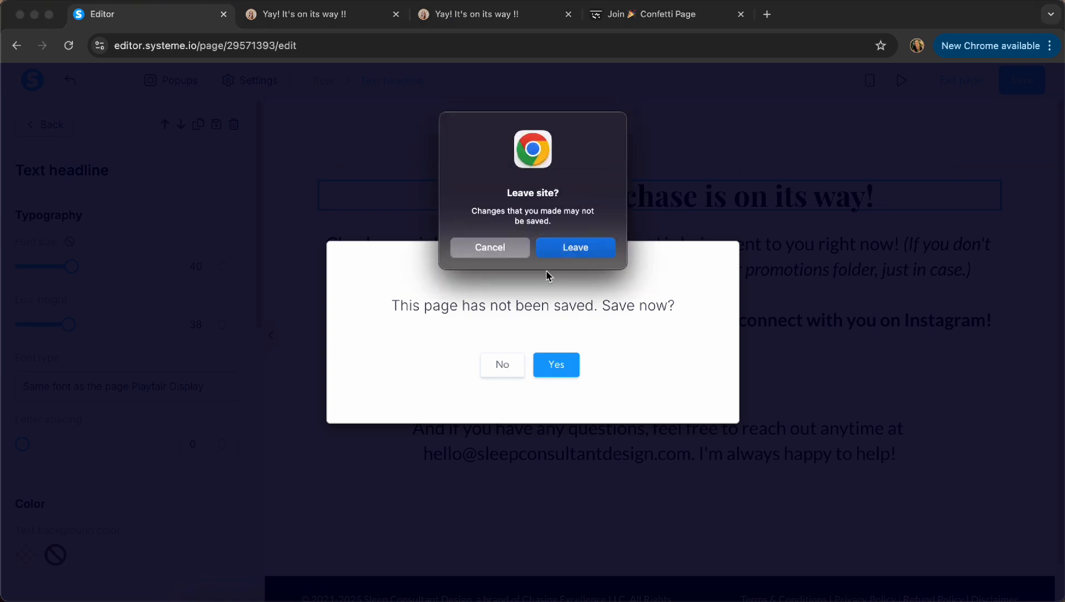
click(590, 249)
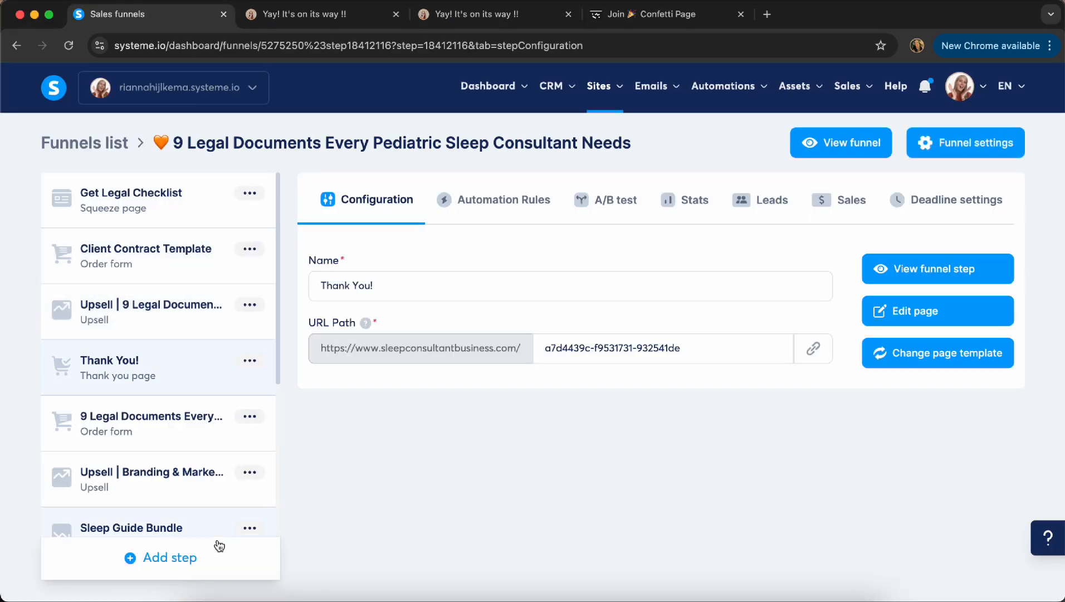
Add a funnel step named "thank you test" of type Thank you page, using the Choose a template option
click(167, 558)
click(395, 287)
text(t)
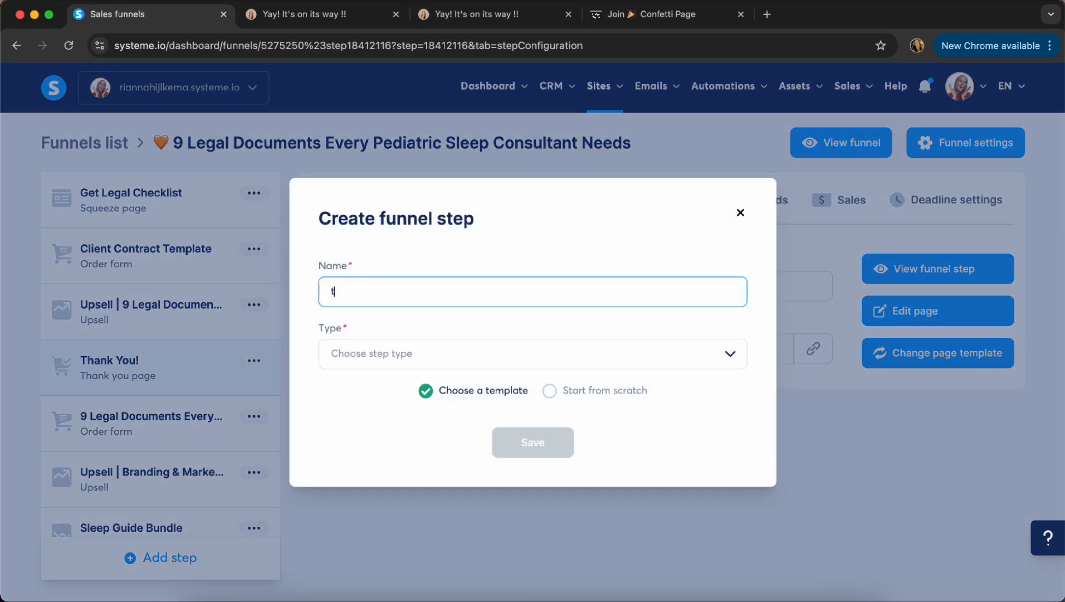
text(hank you test)
click(394, 356)
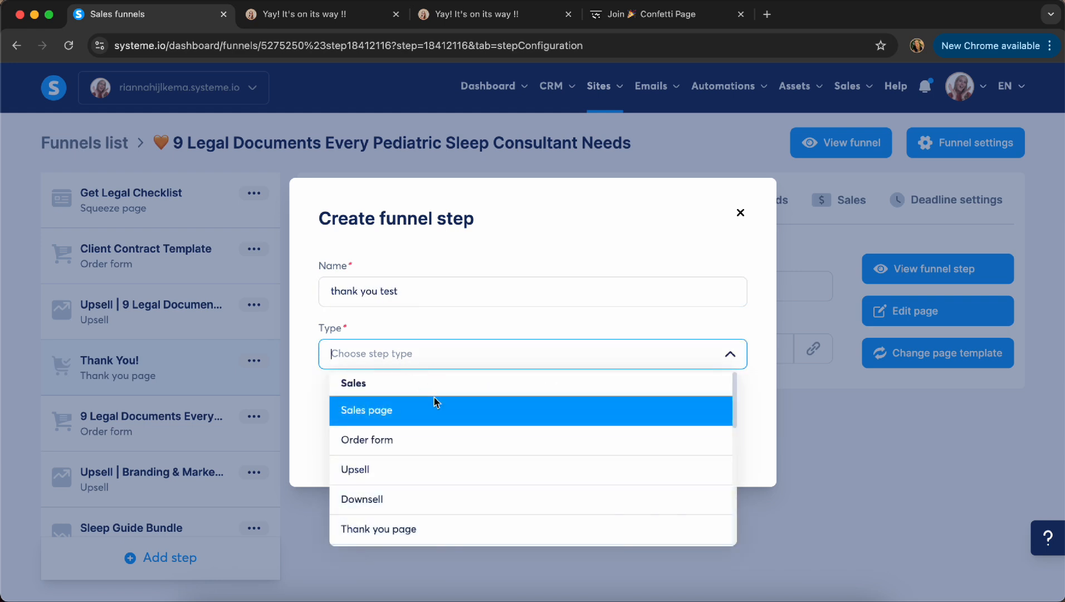
click(415, 529)
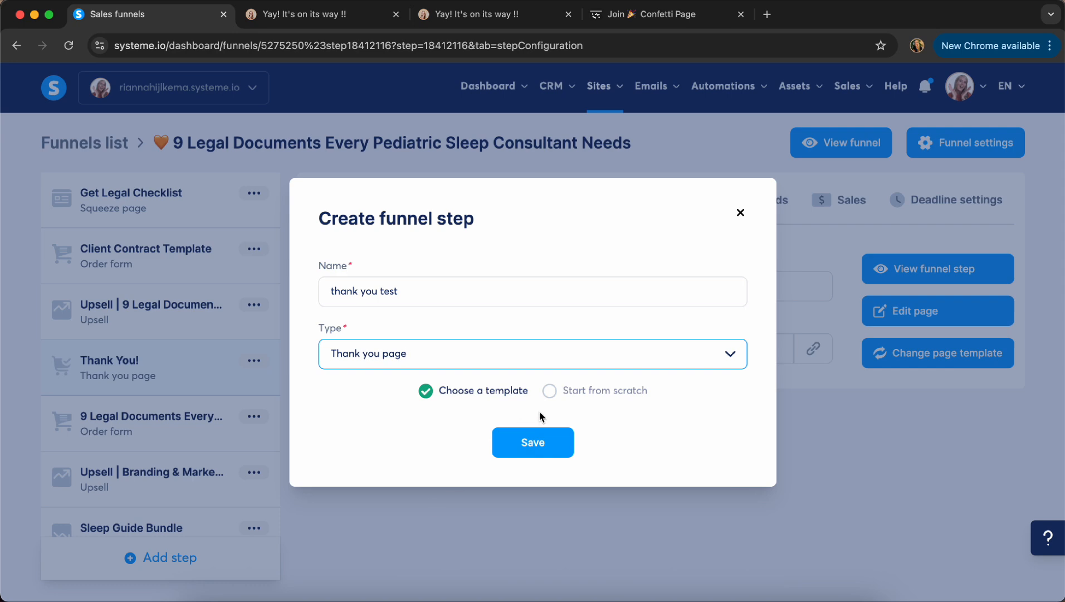
click(532, 445)
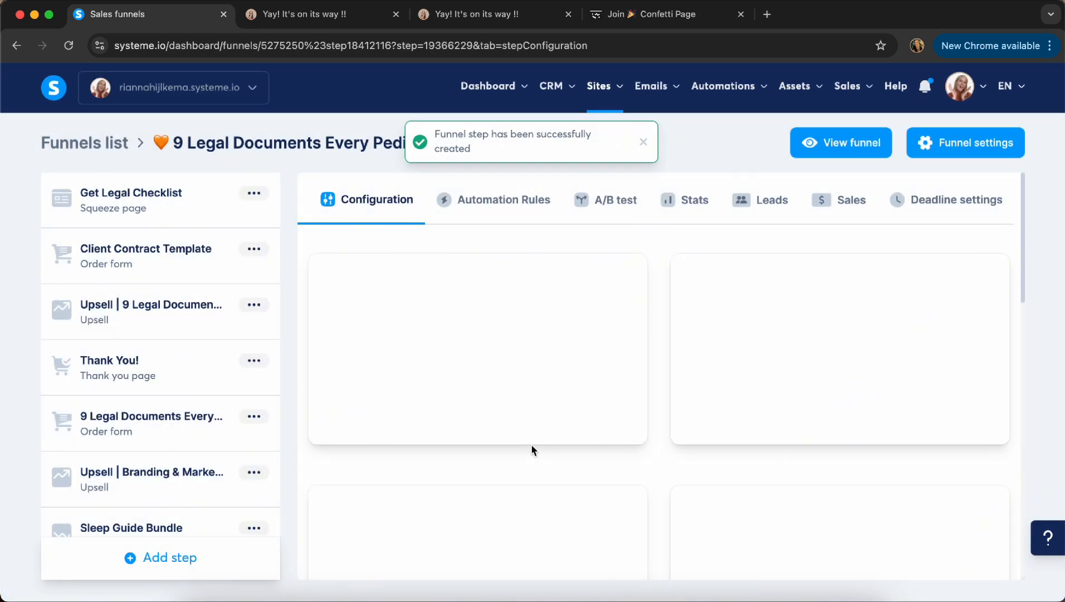
Browse the available thank-you page templates for the new funnel step
scroll(663, 490, down, 5)
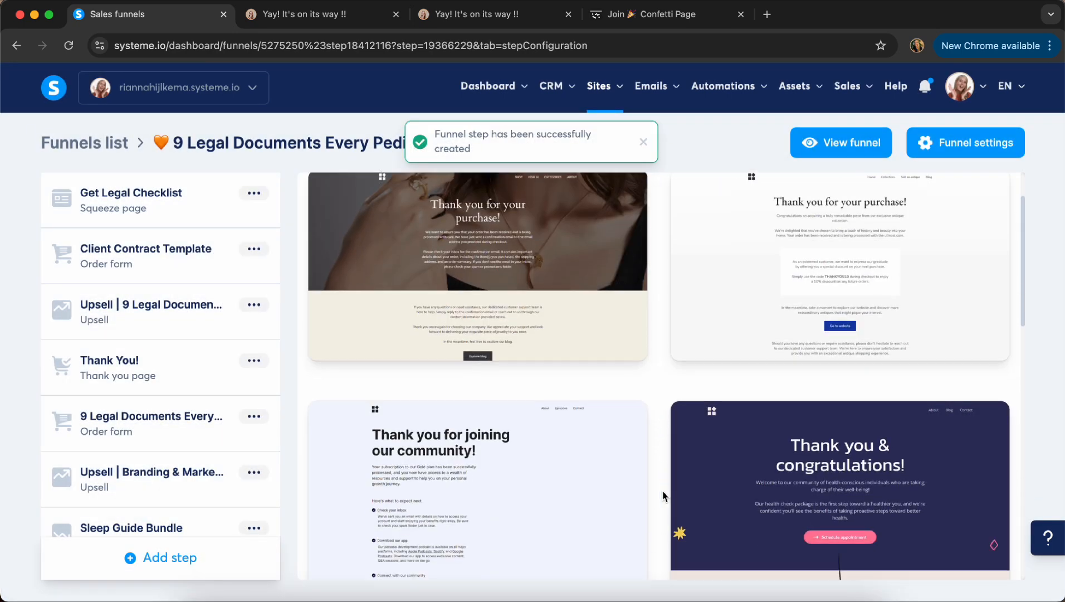
scroll(676, 522, down, 6)
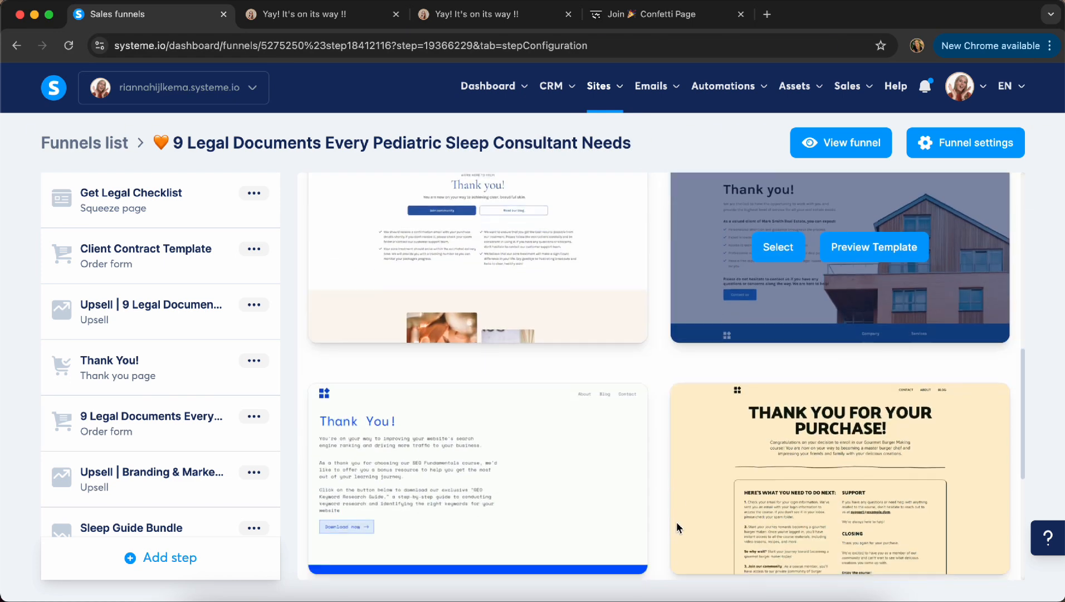
scroll(676, 522, up, 11)
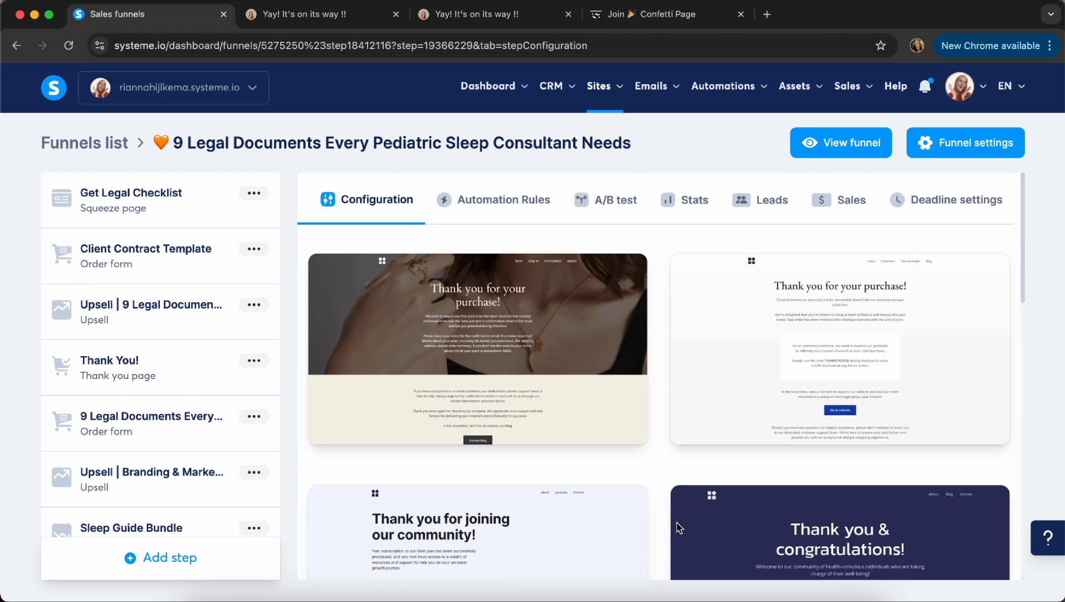
scroll(918, 453, down, 11)
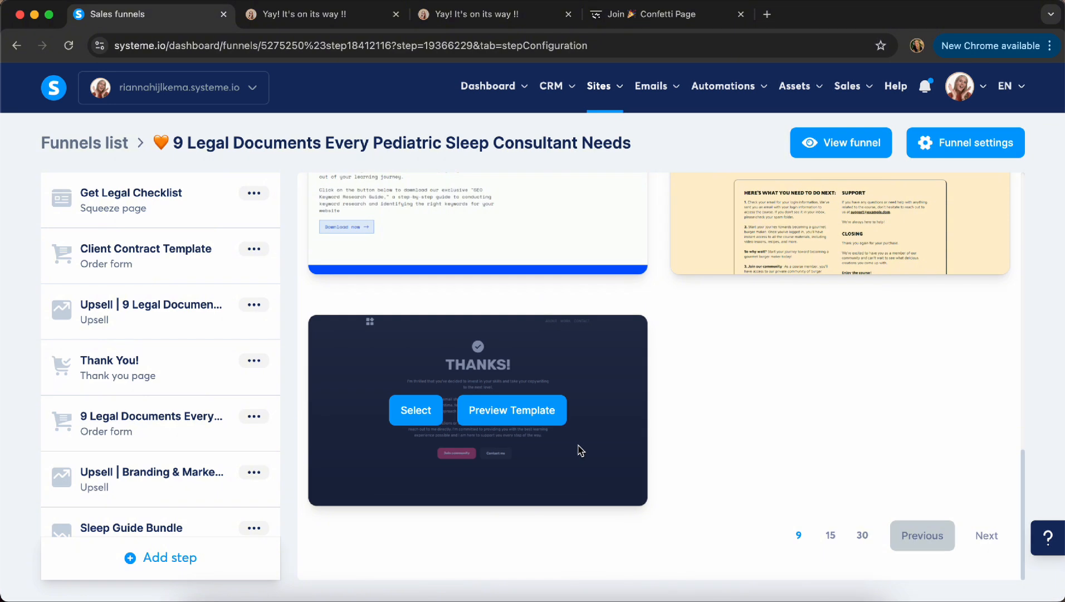
Open the Thank You! page in the editor and review the ">> Let's be friends!!" button's settings down to its hover effect
click(137, 383)
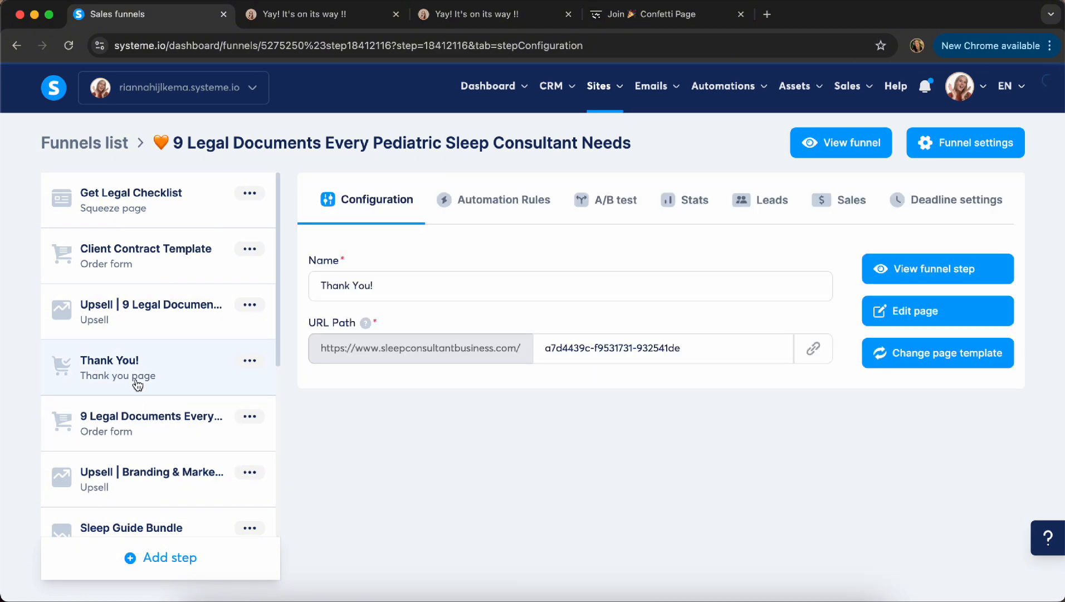
click(886, 311)
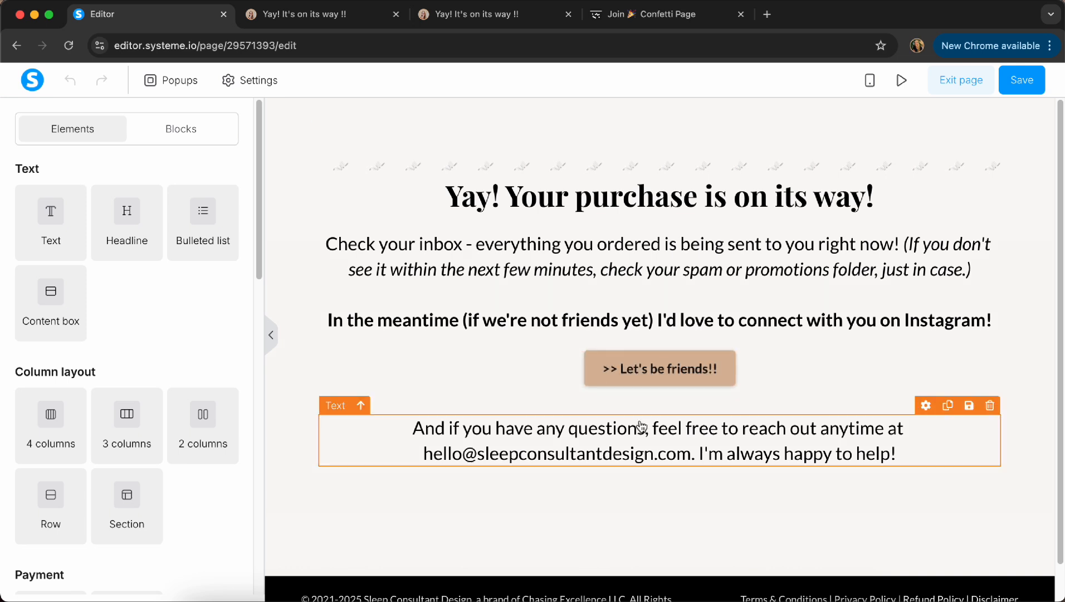
click(611, 368)
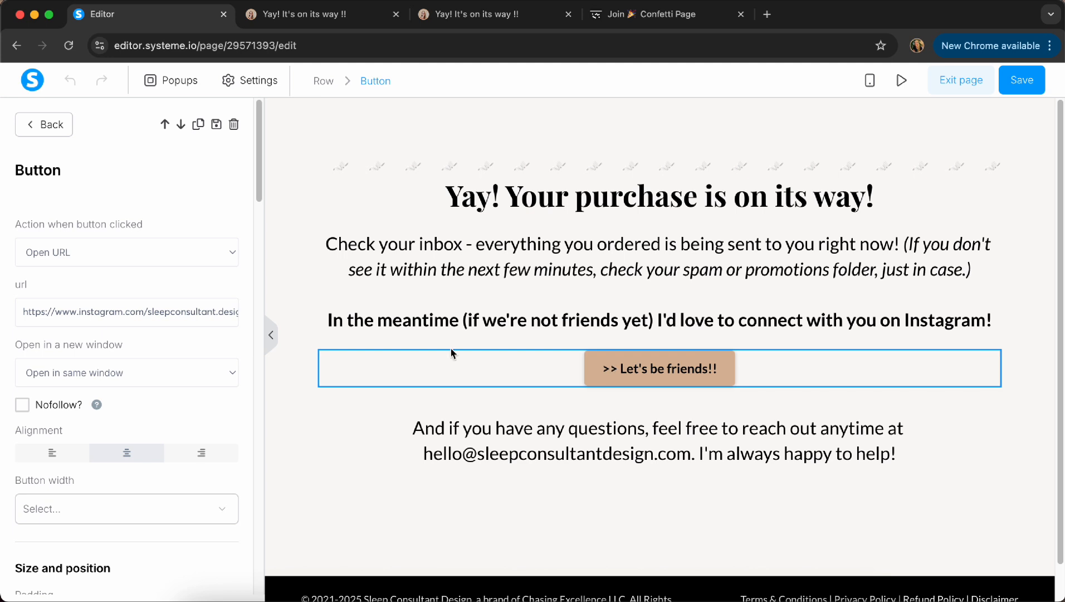
scroll(60, 368, down, 10)
scroll(60, 368, down, 15)
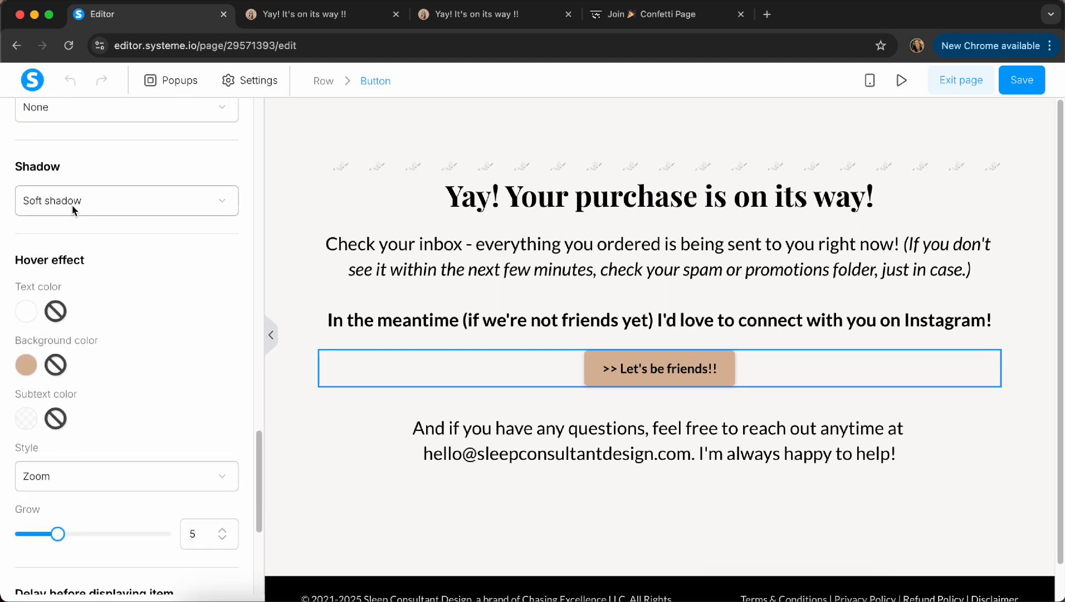
scroll(162, 324, down, 3)
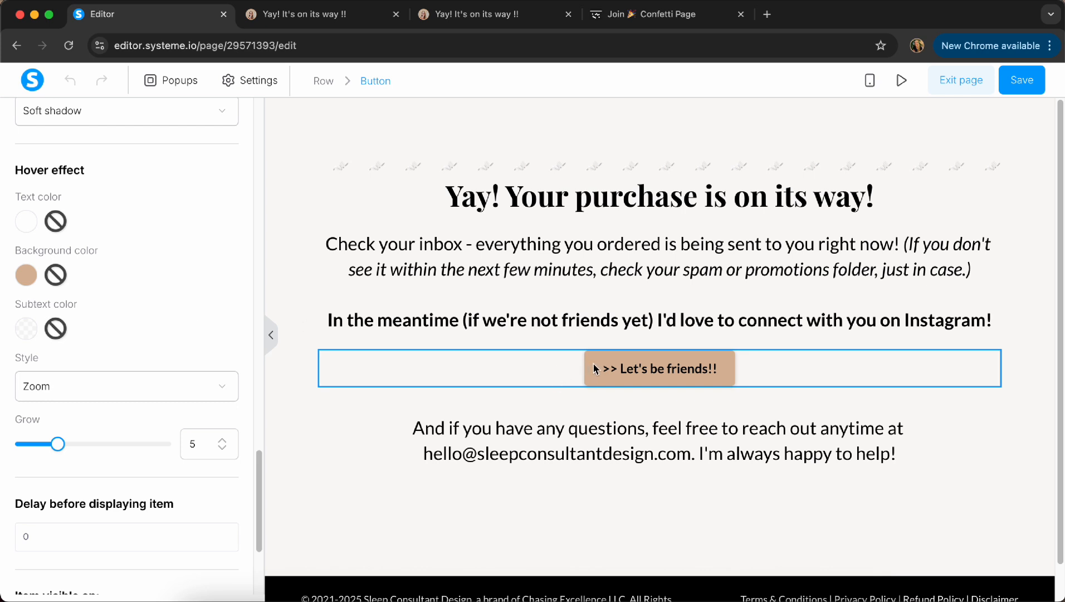
Examine the hover effect's Style choices and Grow setting for the ">> Let's be friends!!" button, then deselect it
scroll(62, 243, down, 1)
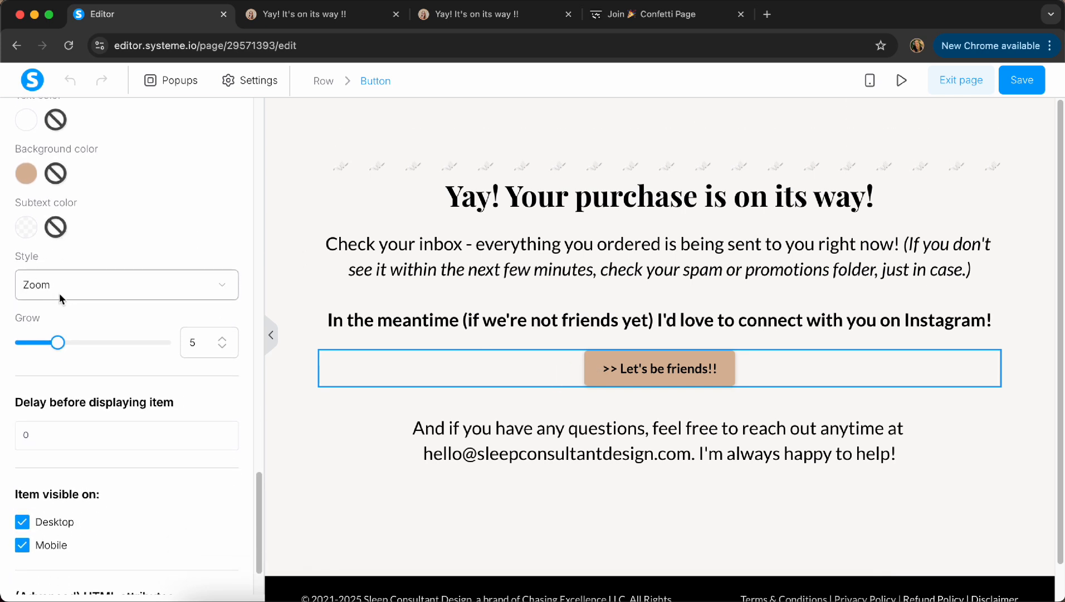
click(49, 290)
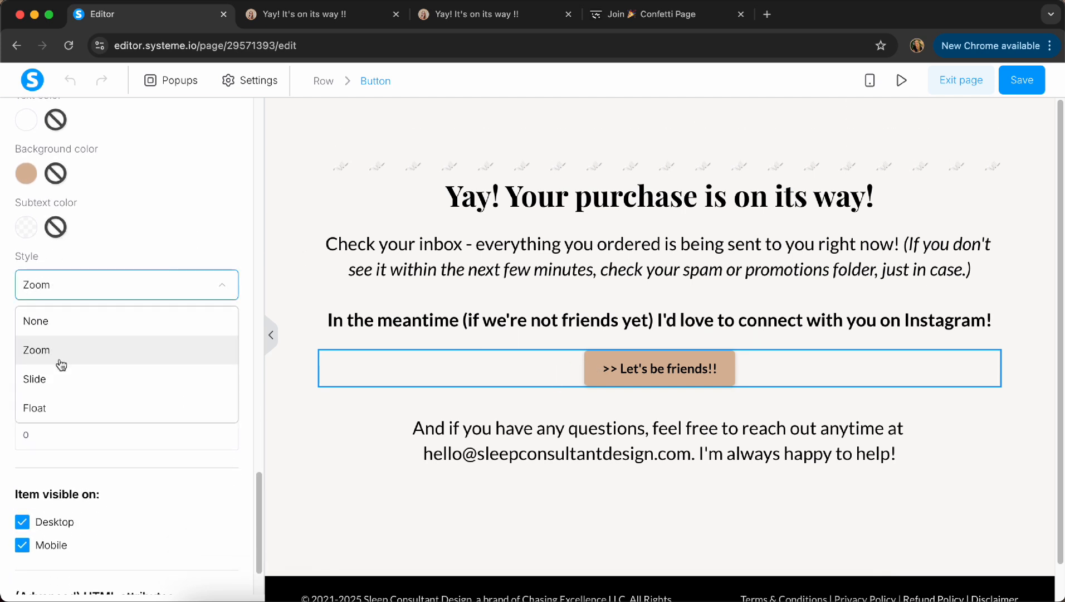
click(129, 238)
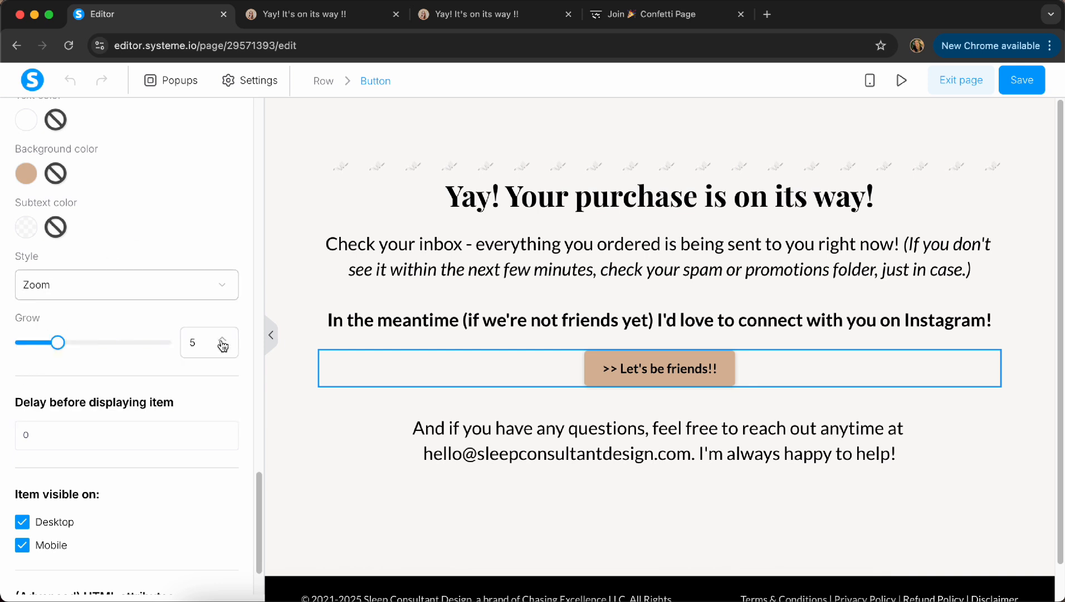
click(381, 439)
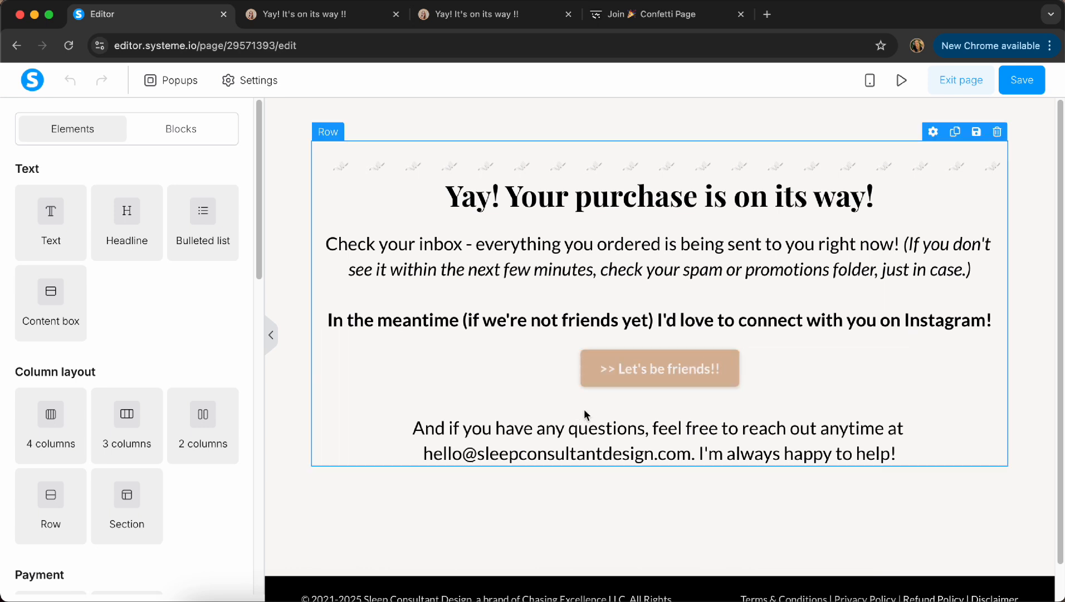
Reselect the ">> Let's be friends!!" button and compare its regular color, border and shadow settings with its hover effect colors
click(607, 382)
scroll(155, 371, down, 10)
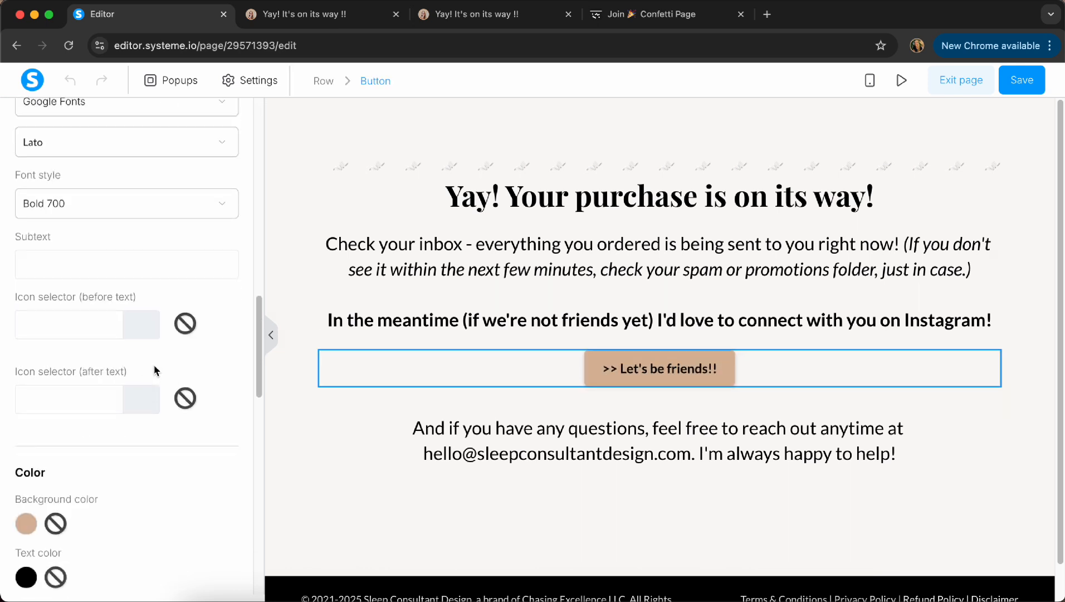
scroll(76, 165, up, 4)
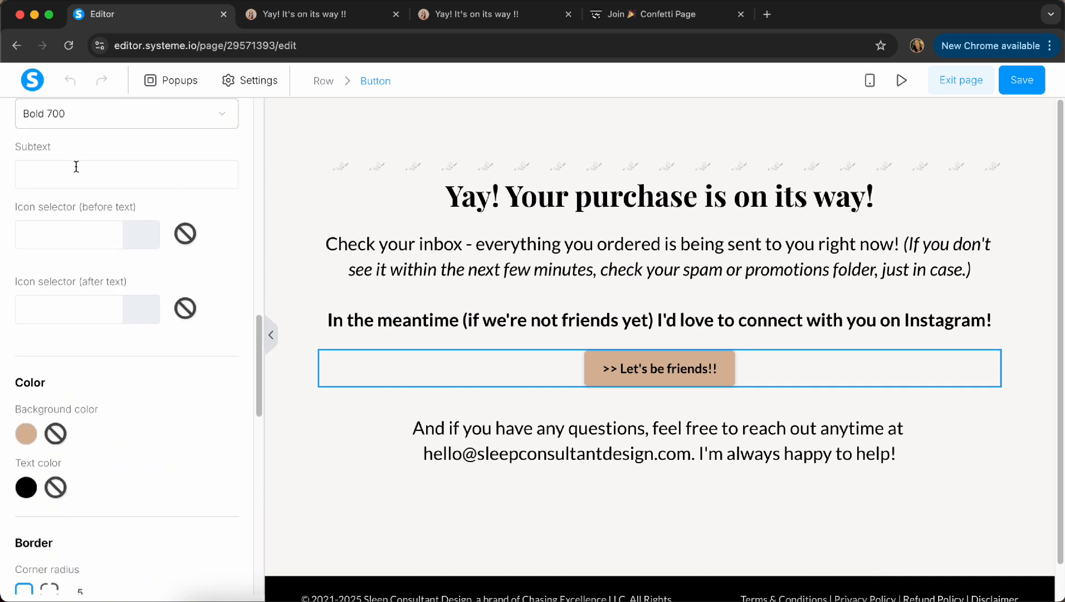
scroll(76, 167, down, 2)
scroll(77, 166, down, 2)
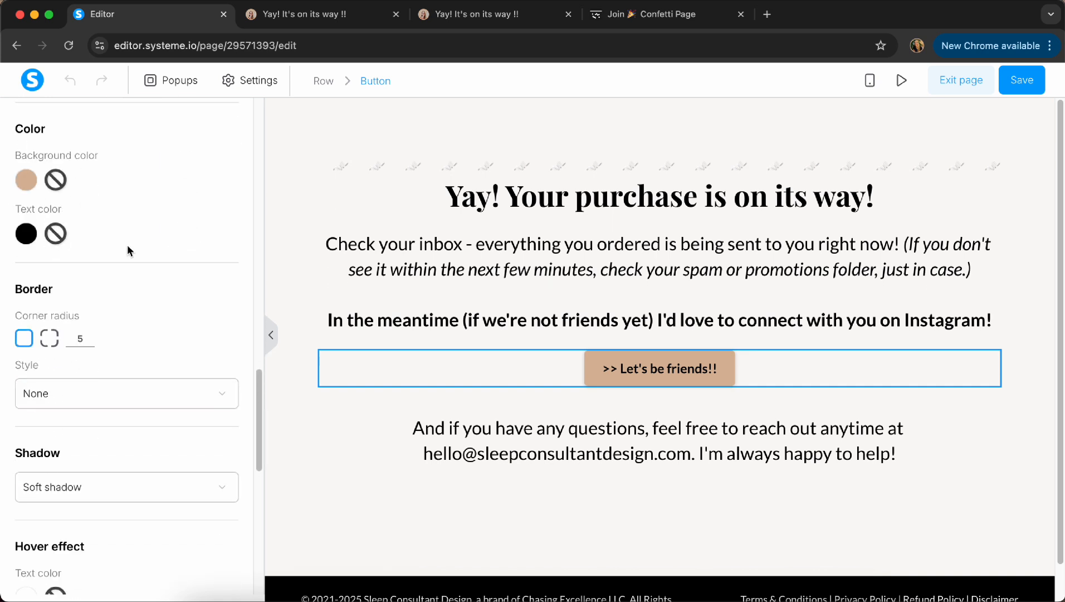
scroll(128, 250, down, 5)
drag(17, 288, 96, 289)
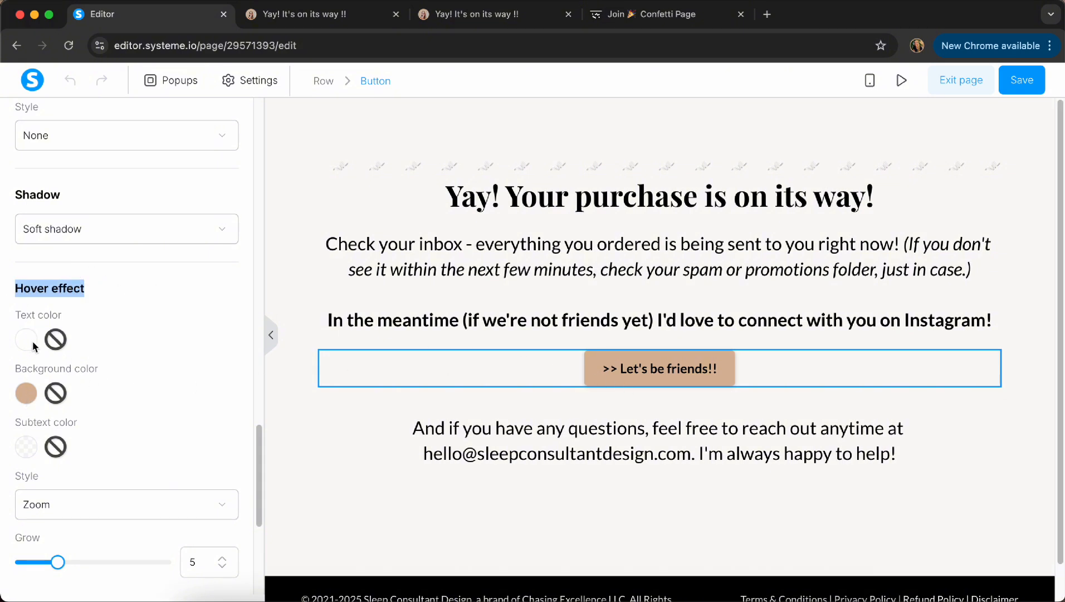
scroll(32, 341, up, 4)
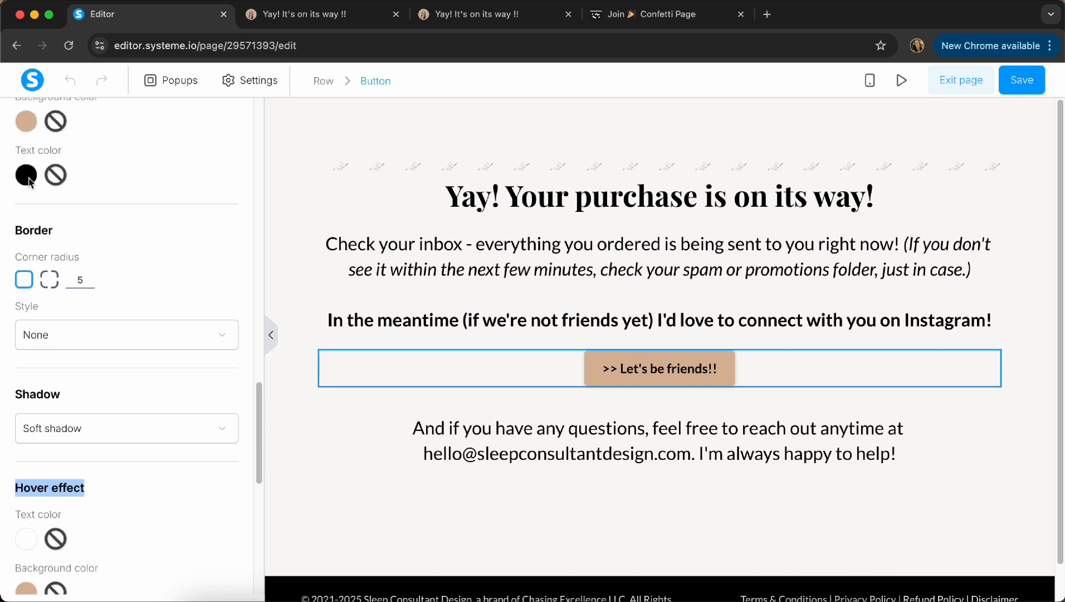
click(489, 281)
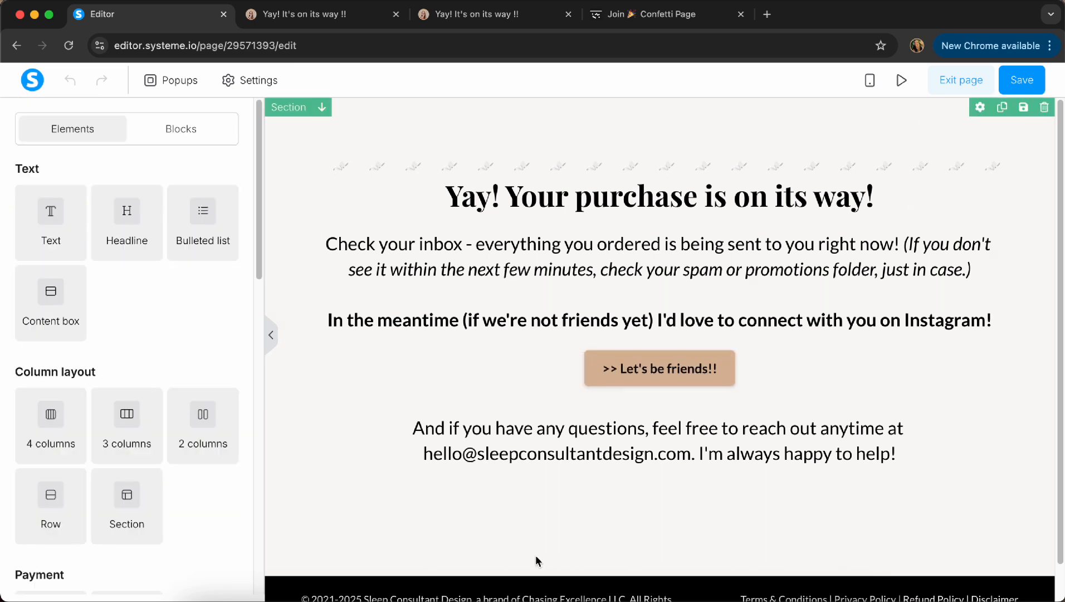
Examine the black footer row at the end of the page, including its row settings and policy links text
scroll(536, 556, down, 2)
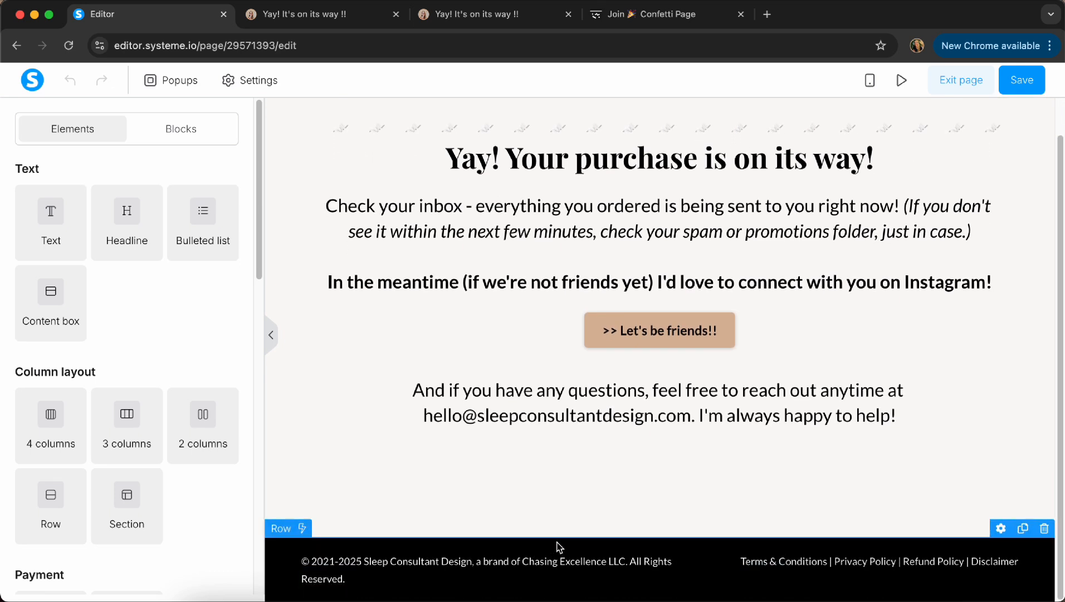
click(597, 543)
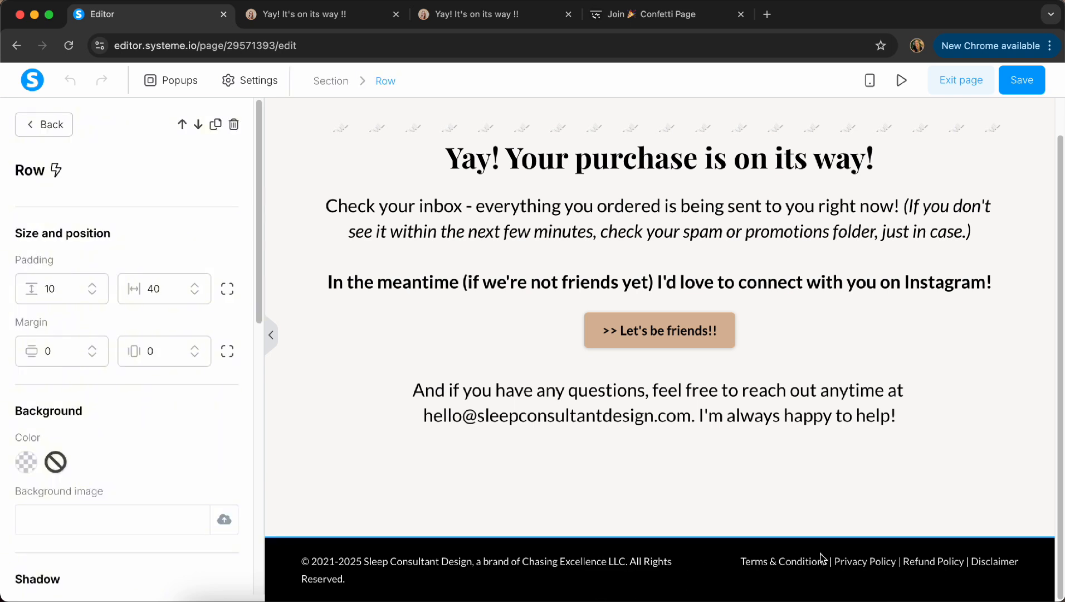
click(798, 568)
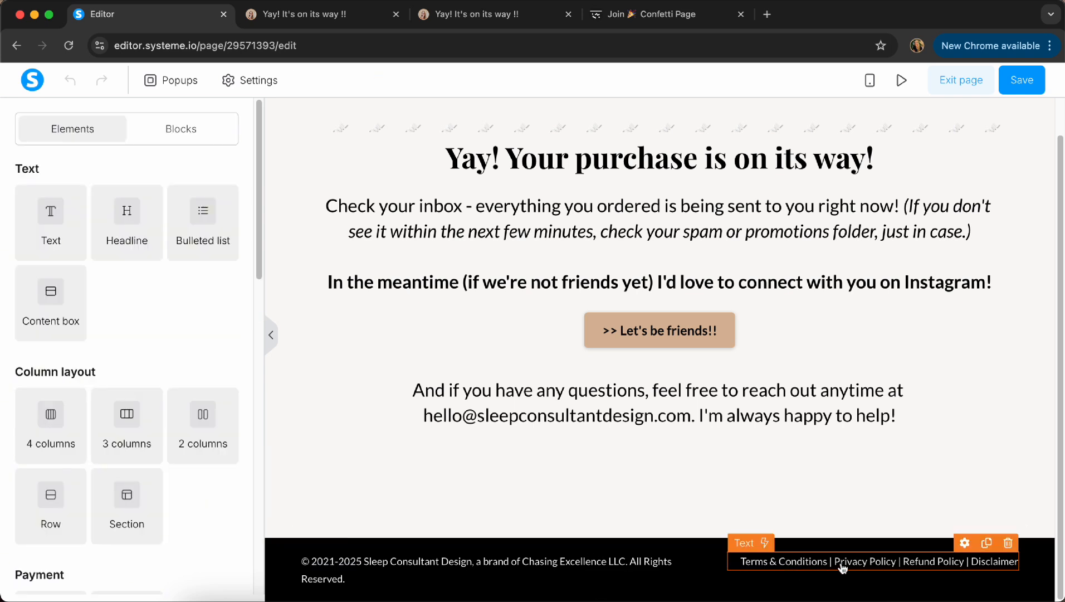
click(281, 568)
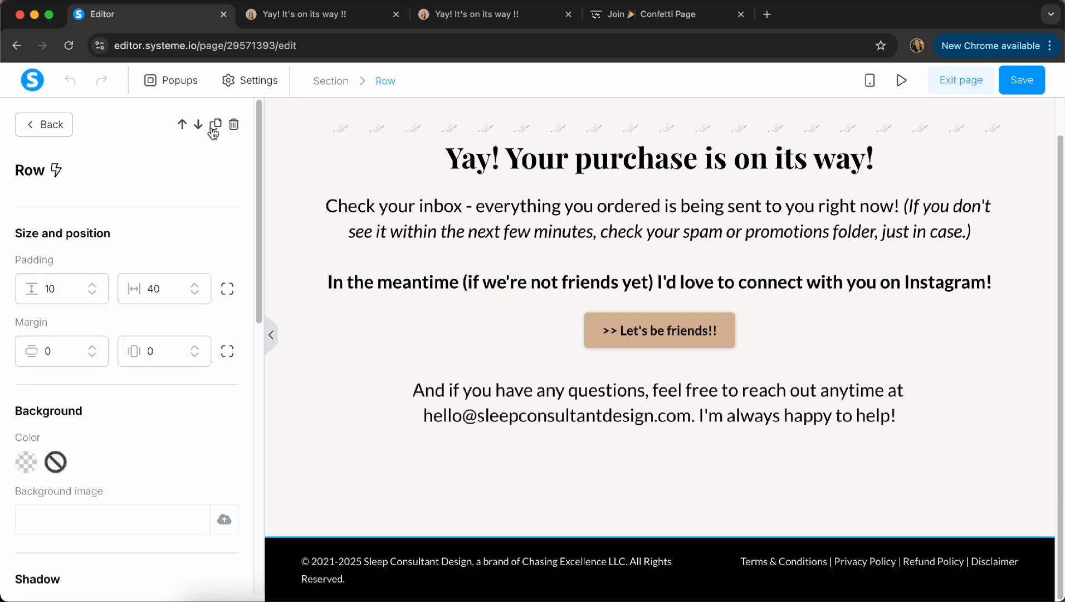
click(1017, 547)
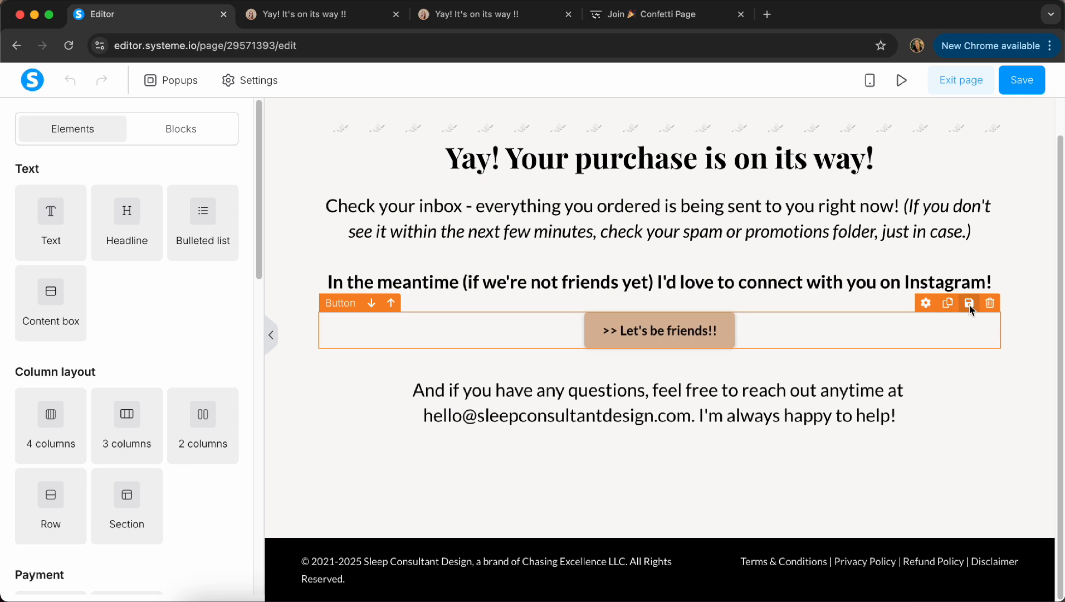
View the block creation options for the ">> Let's be friends!!" button, then close the dialog without creating a block
click(970, 303)
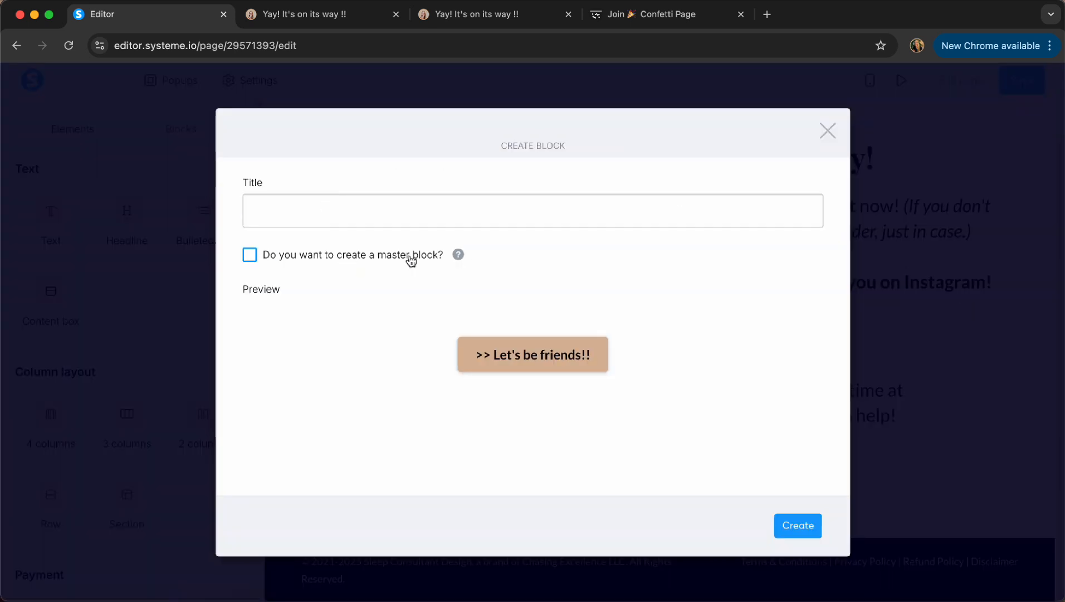
click(827, 134)
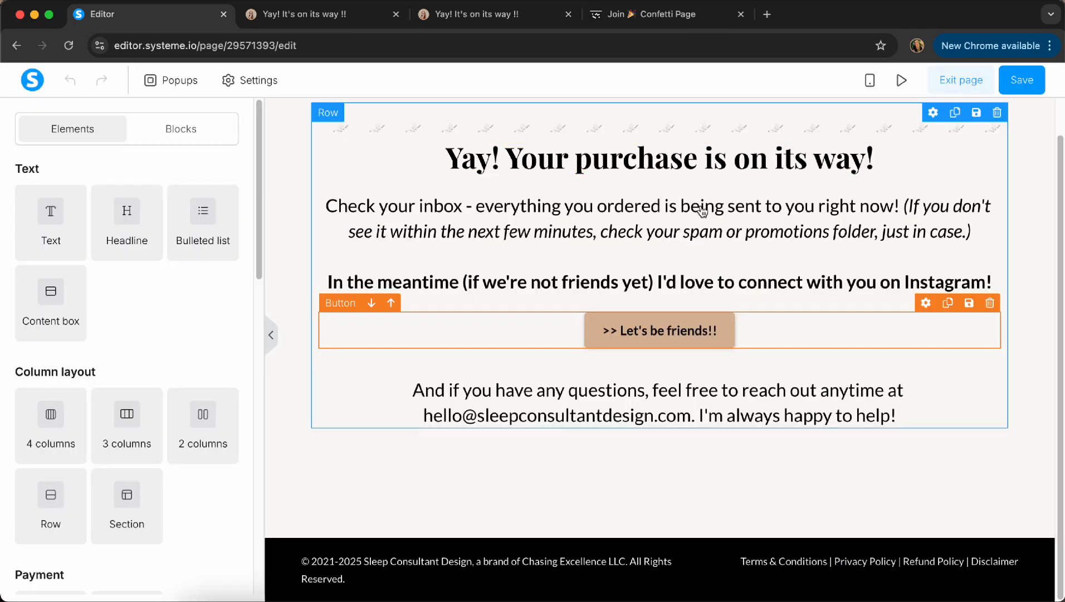
Browse the saved master blocks and add the pink "kjl" footer block below the black footer
click(198, 129)
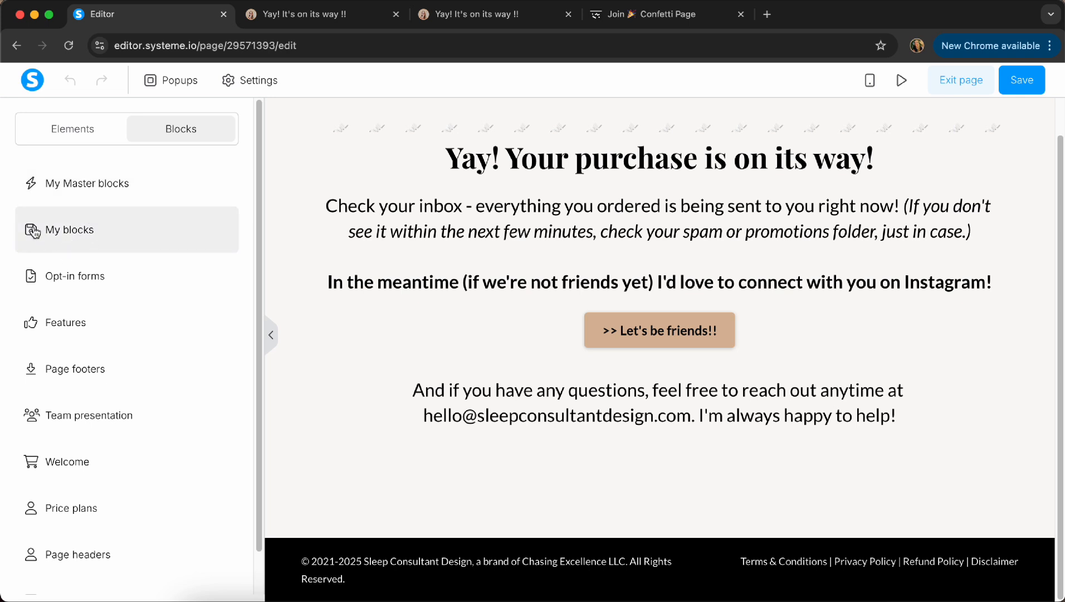
click(112, 192)
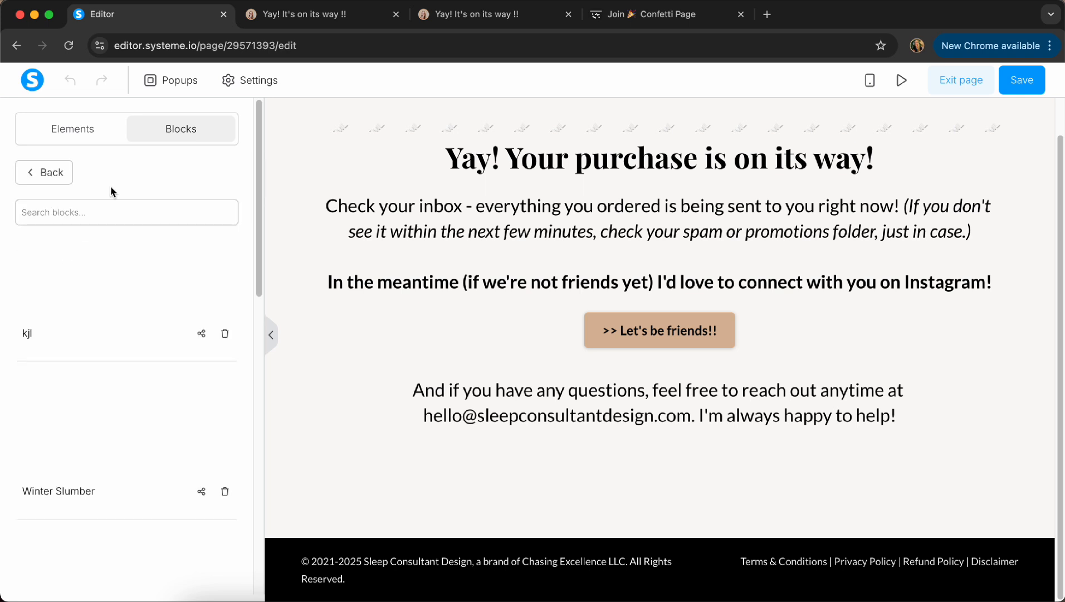
scroll(99, 475, down, 7)
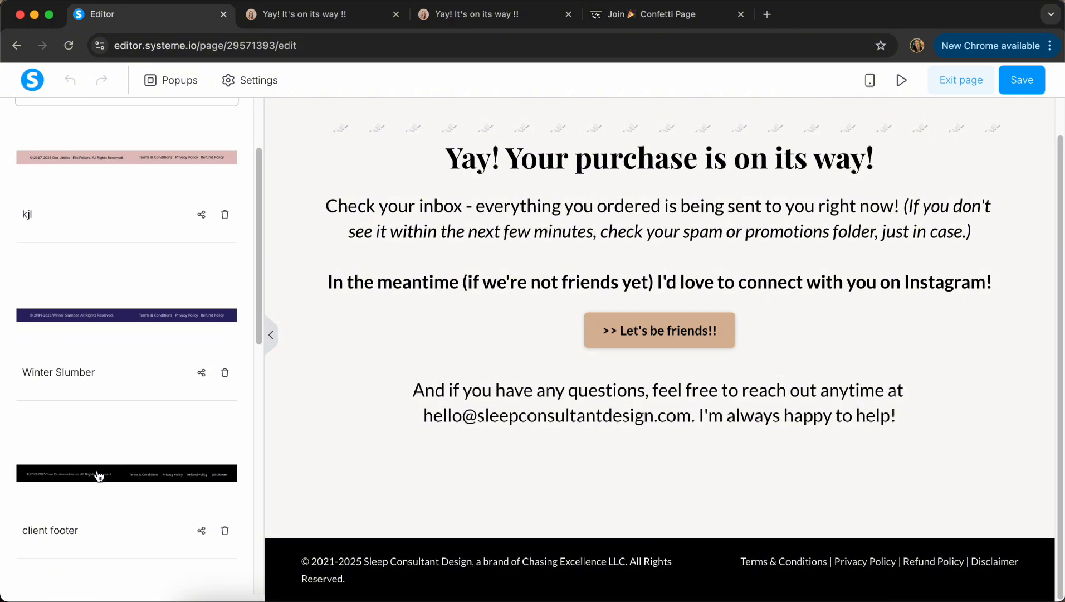
scroll(97, 474, up, 8)
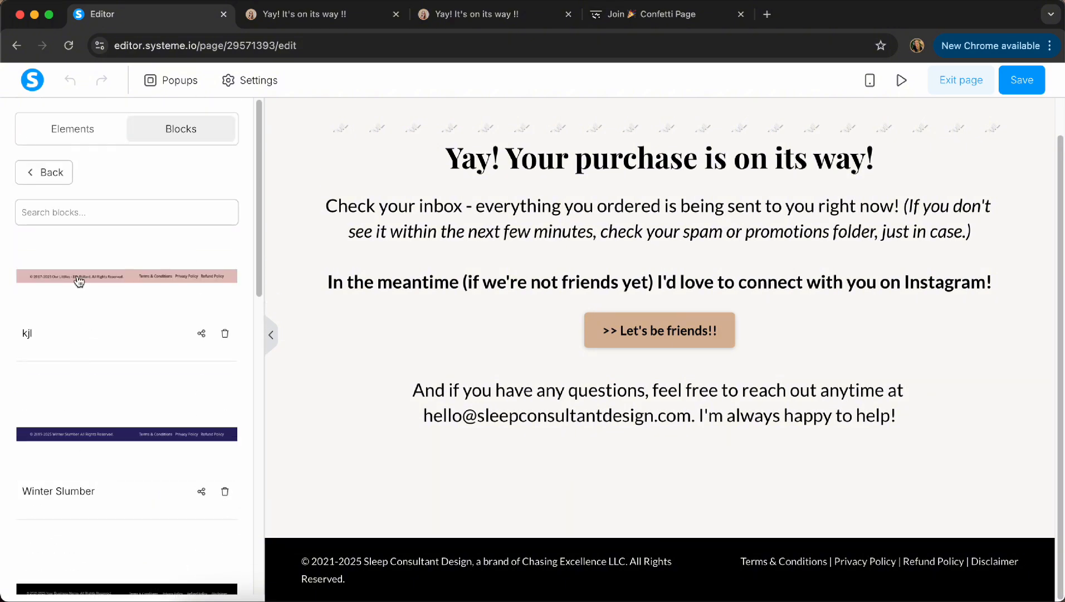
click(78, 281)
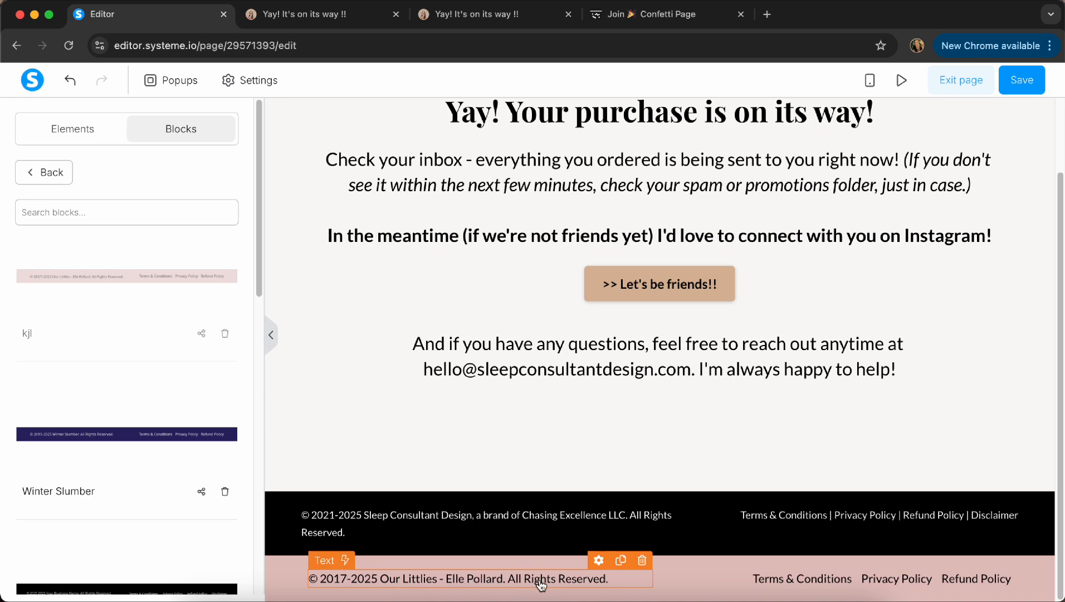
Open the pink footer's copyright text for editing, then delete the pink footer from the page
click(509, 580)
key(BackSpace)
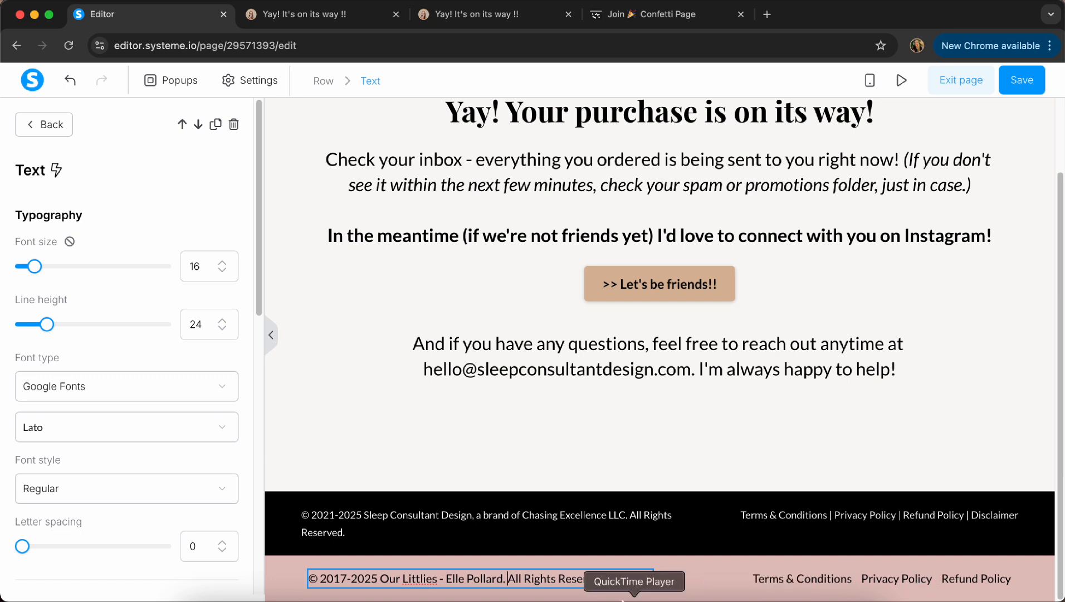
click(282, 568)
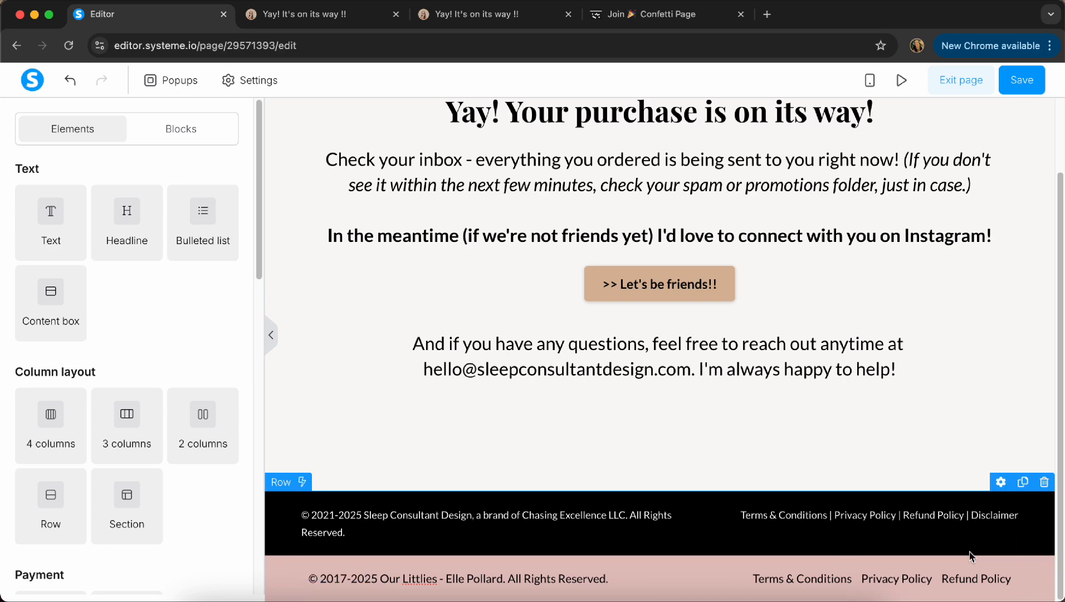
click(1045, 546)
key(Escape)
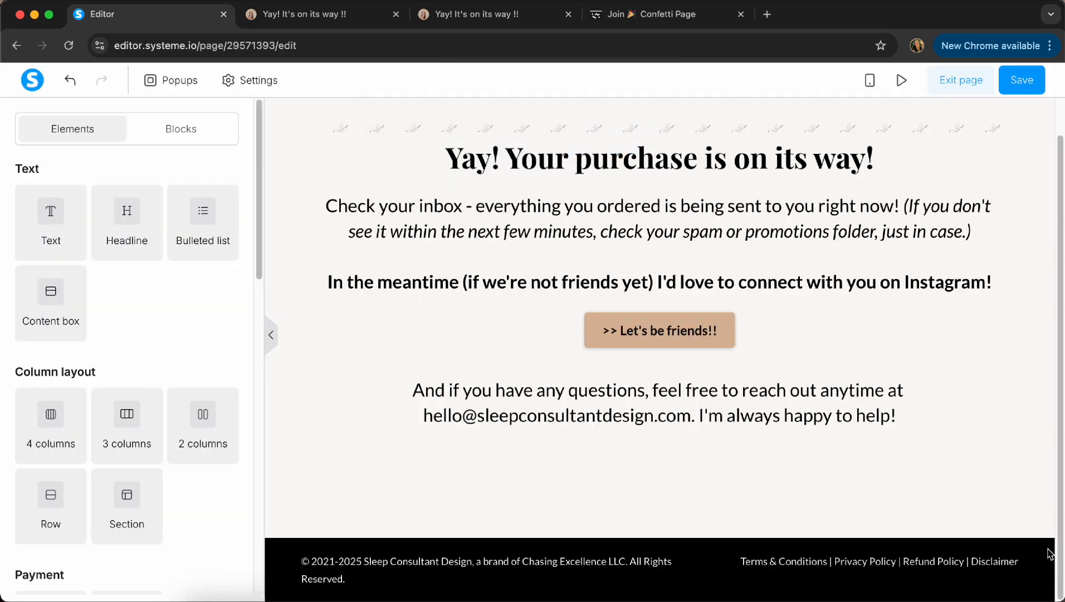